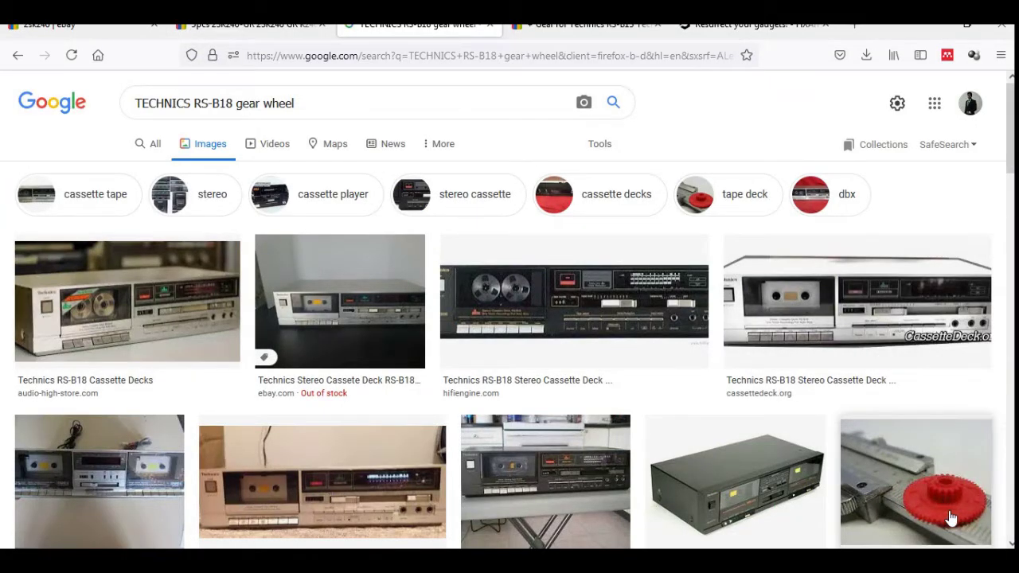
Review the red Technics RS-B13/B18/B15 gear listing on eBay, then return to FreeCAD's start page
left_click(581, 25)
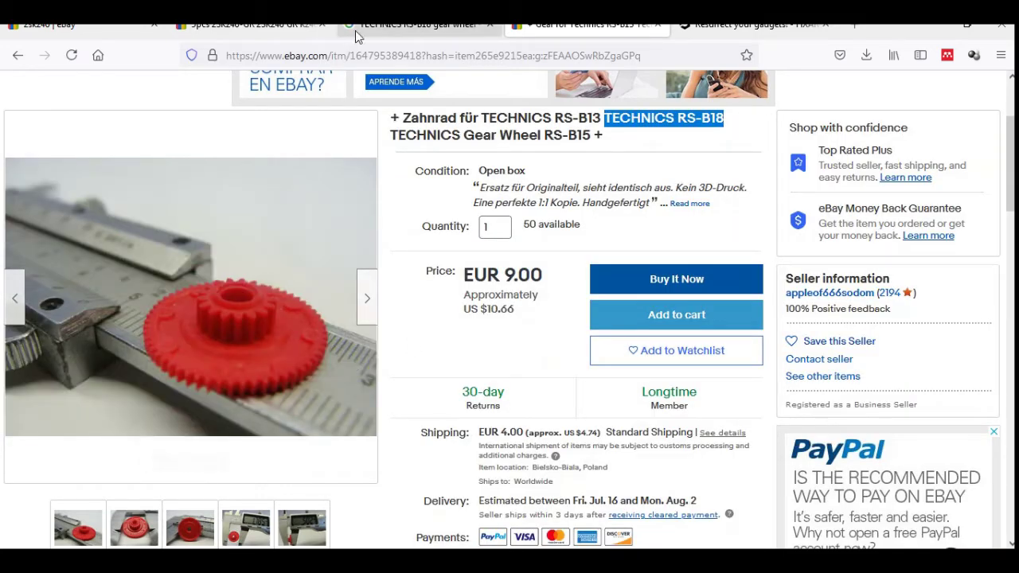
left_click(355, 26)
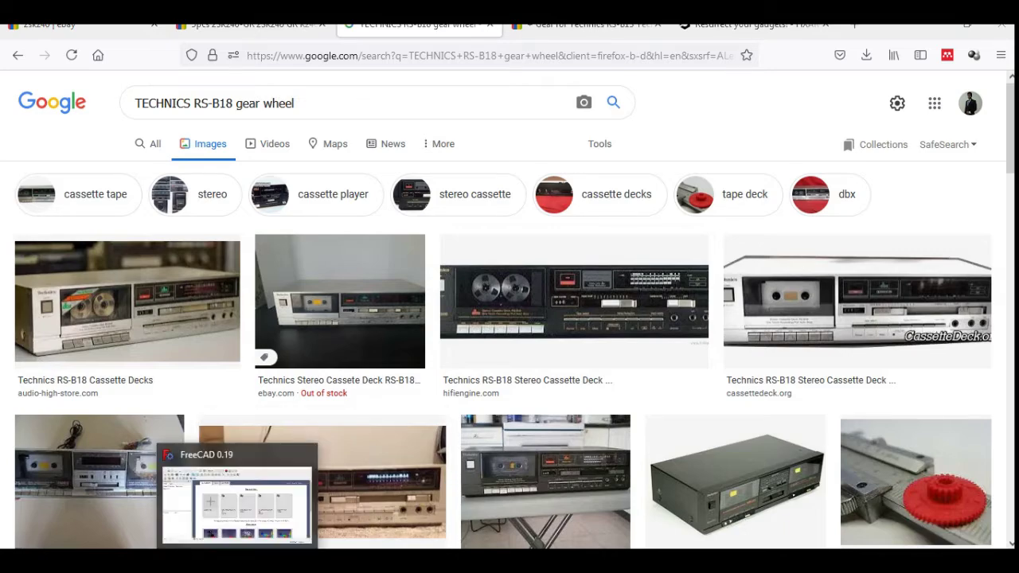
left_click(238, 561)
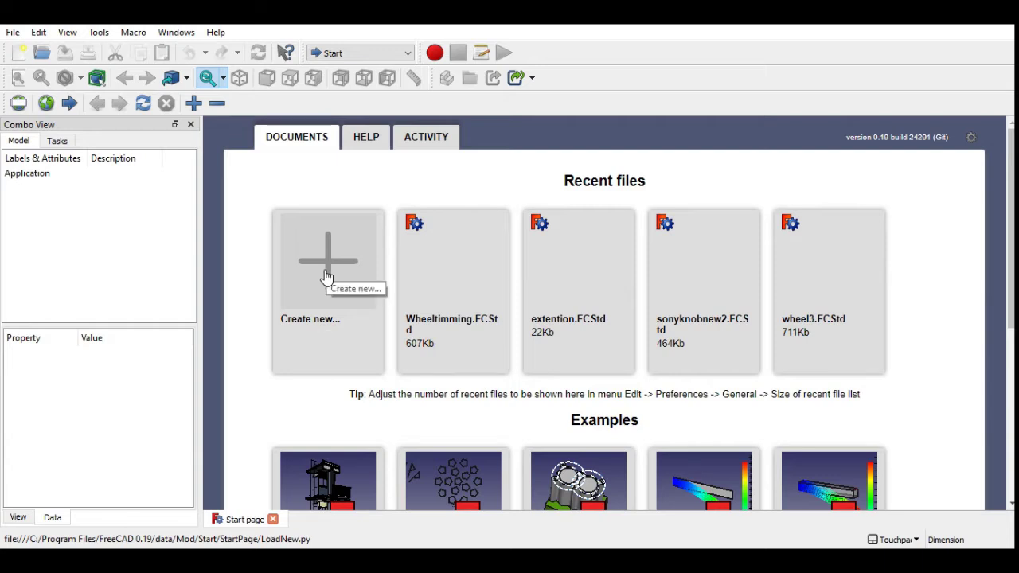
Create a new document in the Part Design workbench with an empty Body and show the model tree
left_click(326, 275)
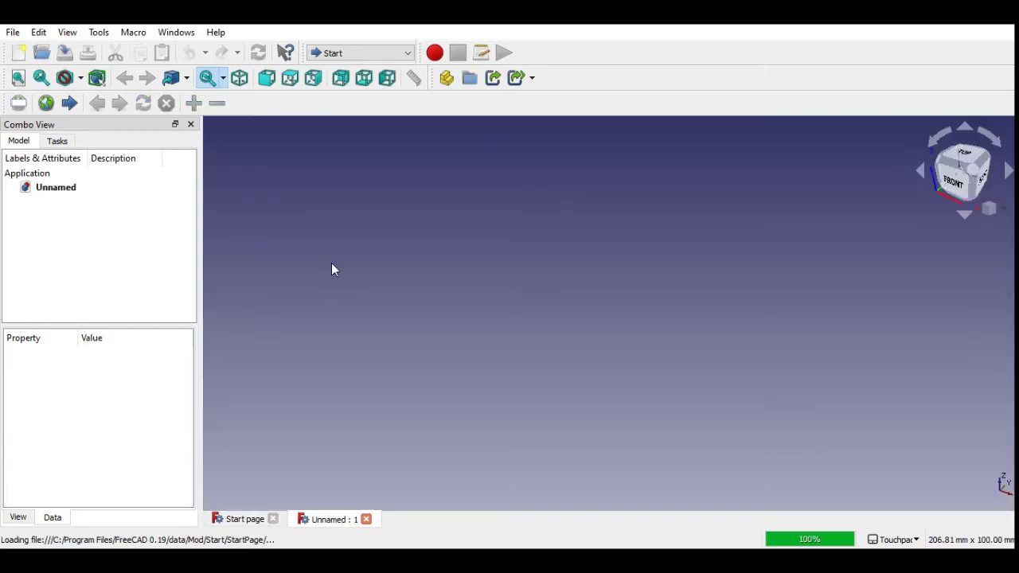
left_click(399, 53)
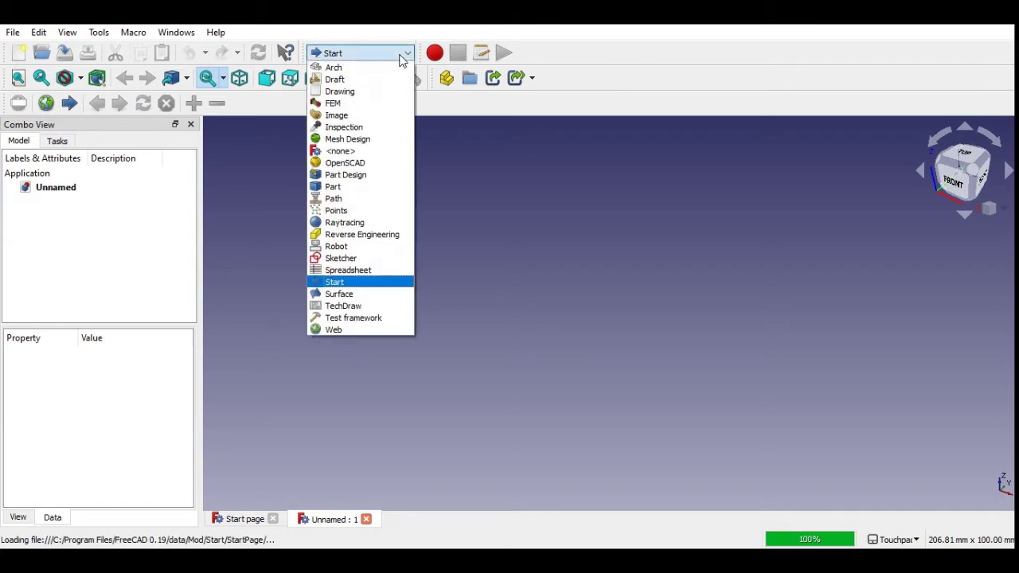
left_click(369, 177)
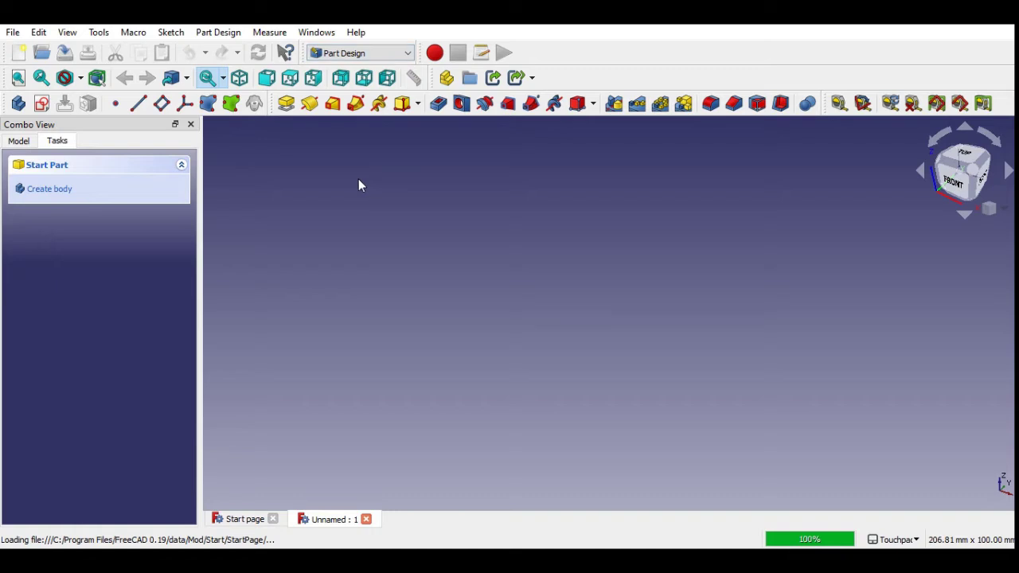
left_click(76, 189)
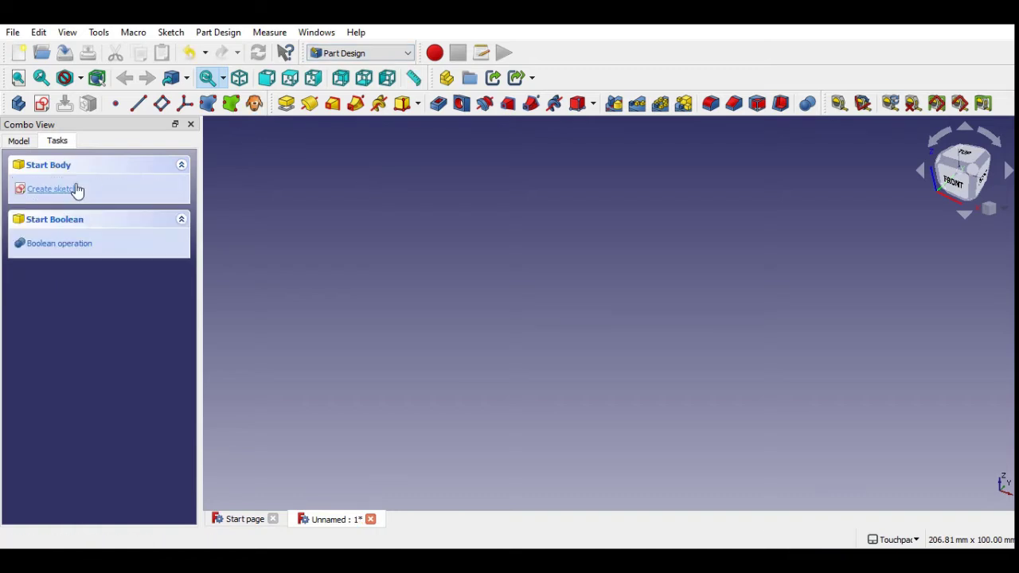
left_click(21, 141)
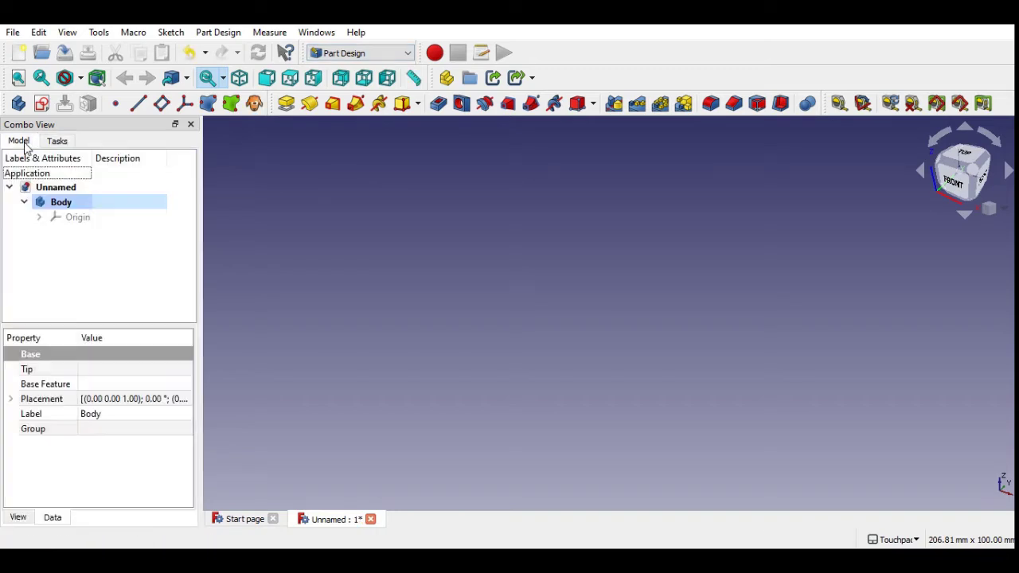
left_click(218, 33)
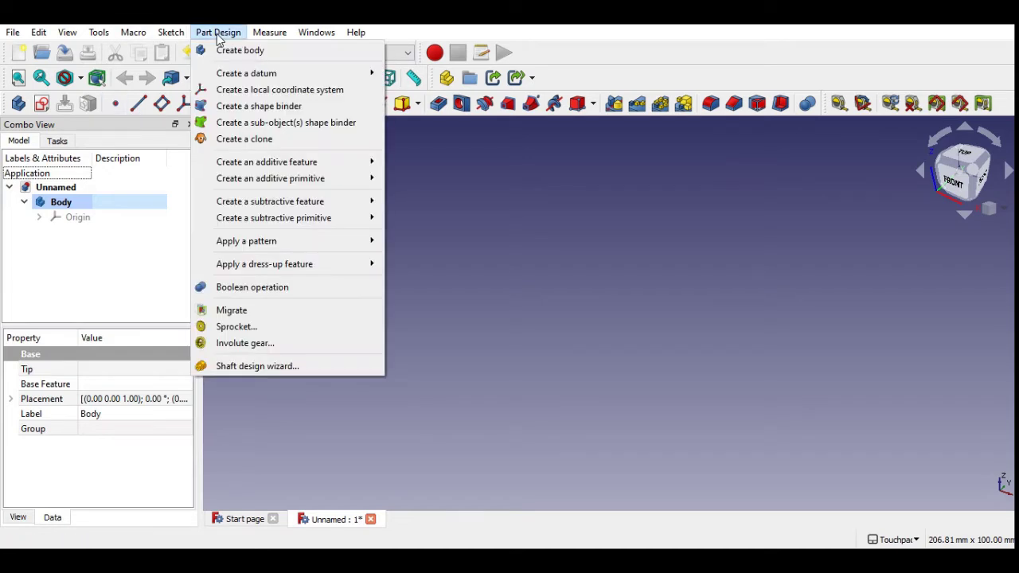
Add a 58-tooth involute gear with module 17.85/58 (0.31 mm) and 20° pressure angle
left_click(283, 339)
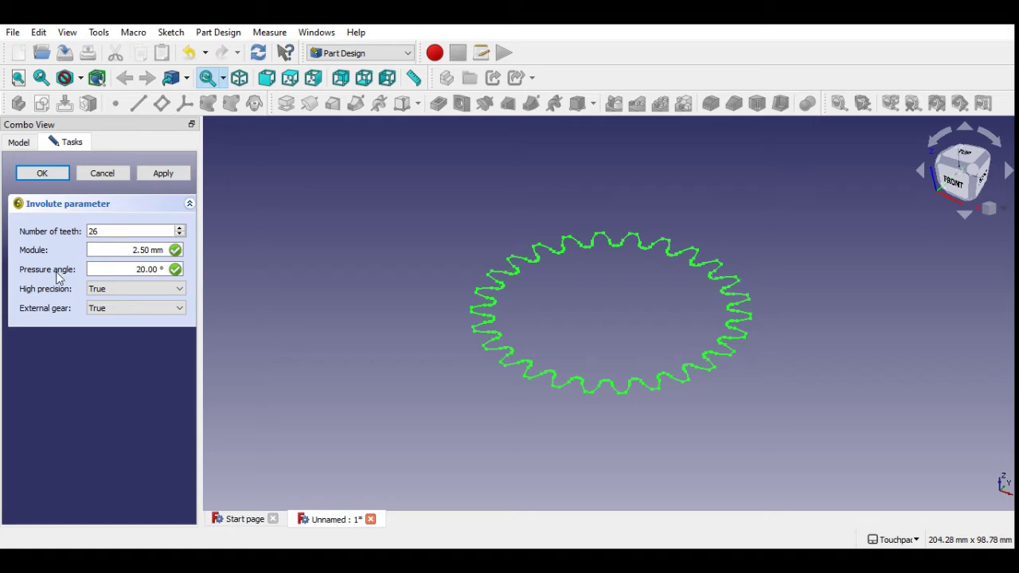
left_click_drag(97, 231, 32, 227)
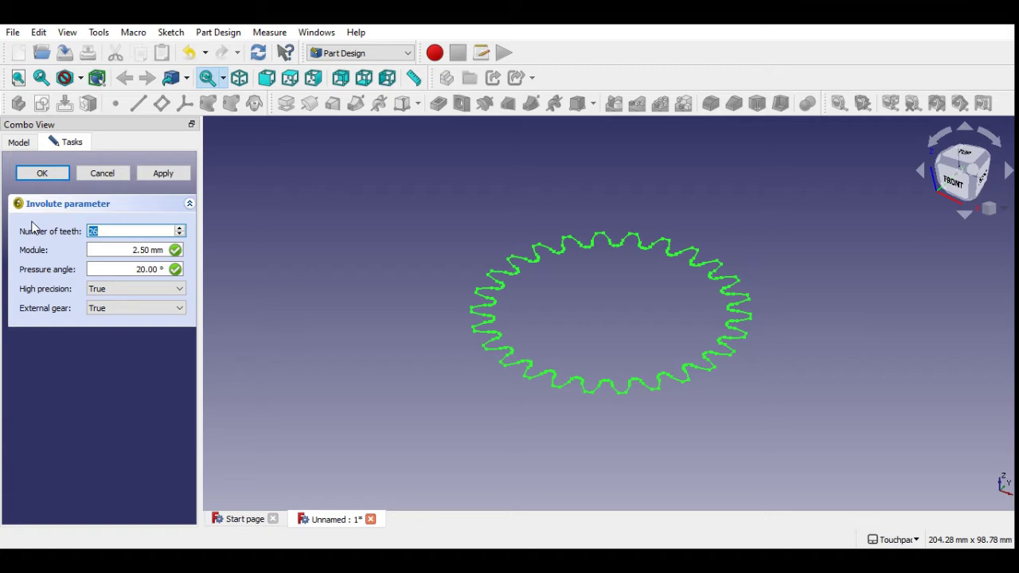
type("5")
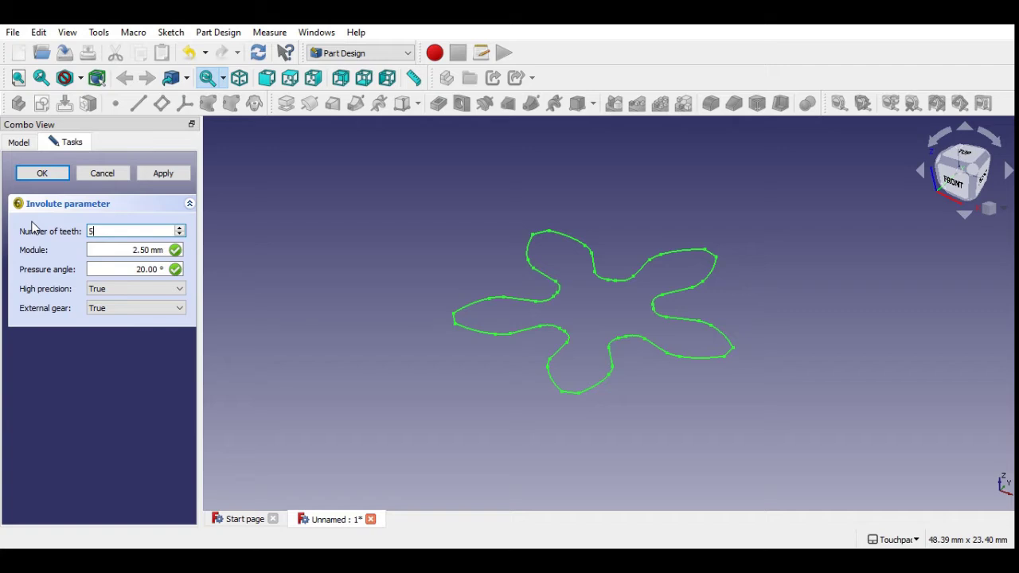
type("8")
left_click(102, 248)
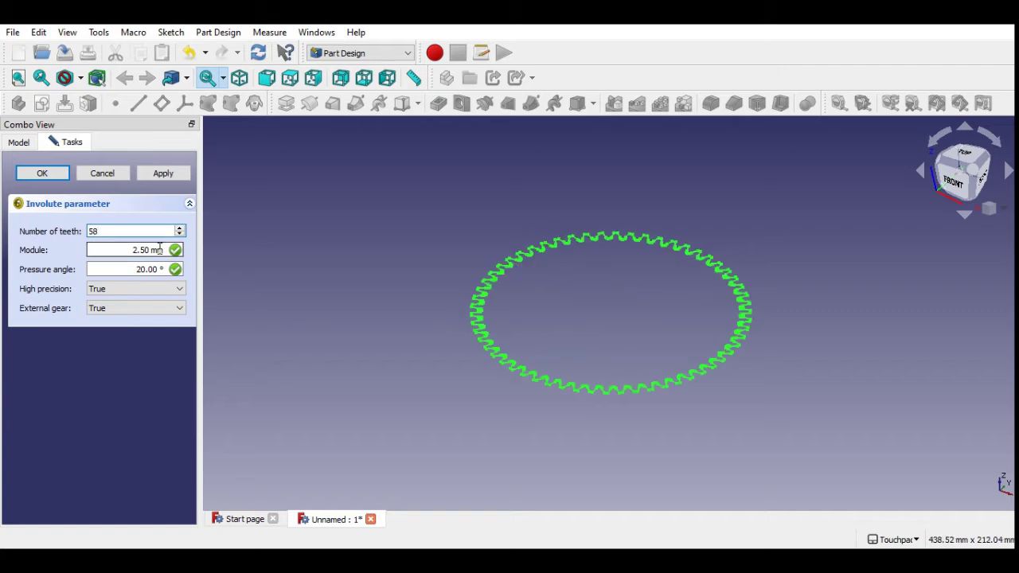
double_click(102, 247)
type("17")
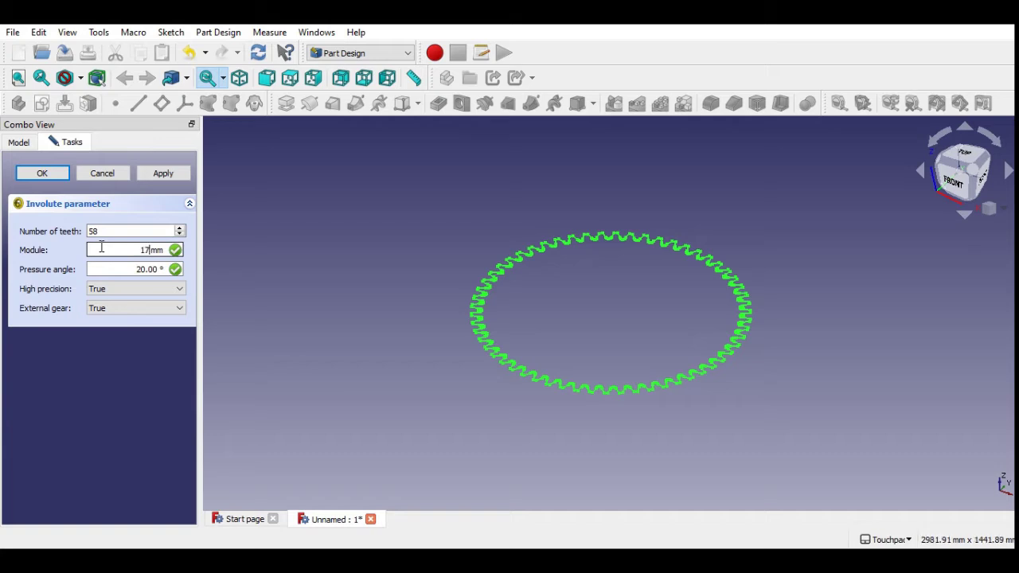
type(".85")
type("/58")
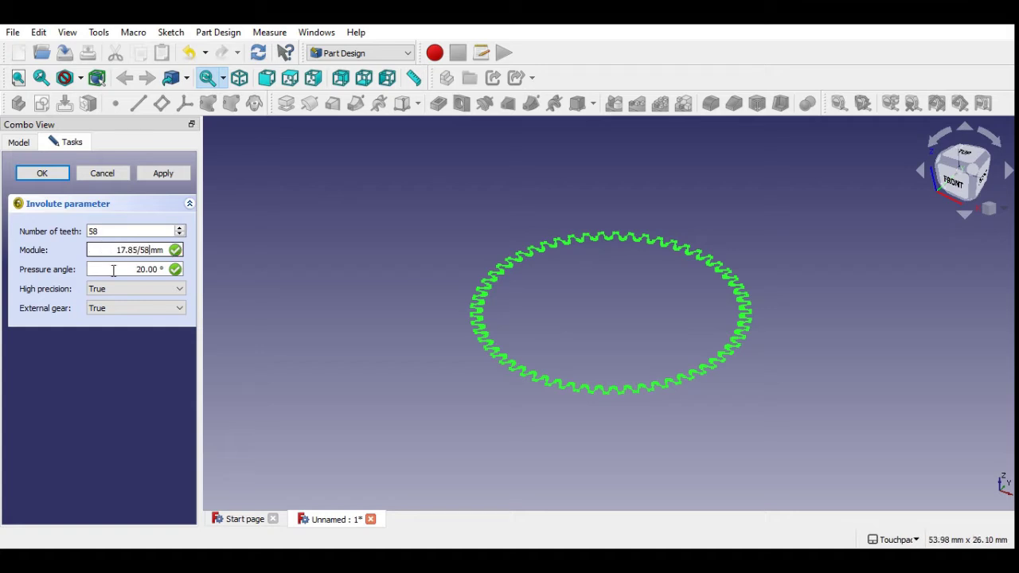
key("Tab")
left_click(143, 270)
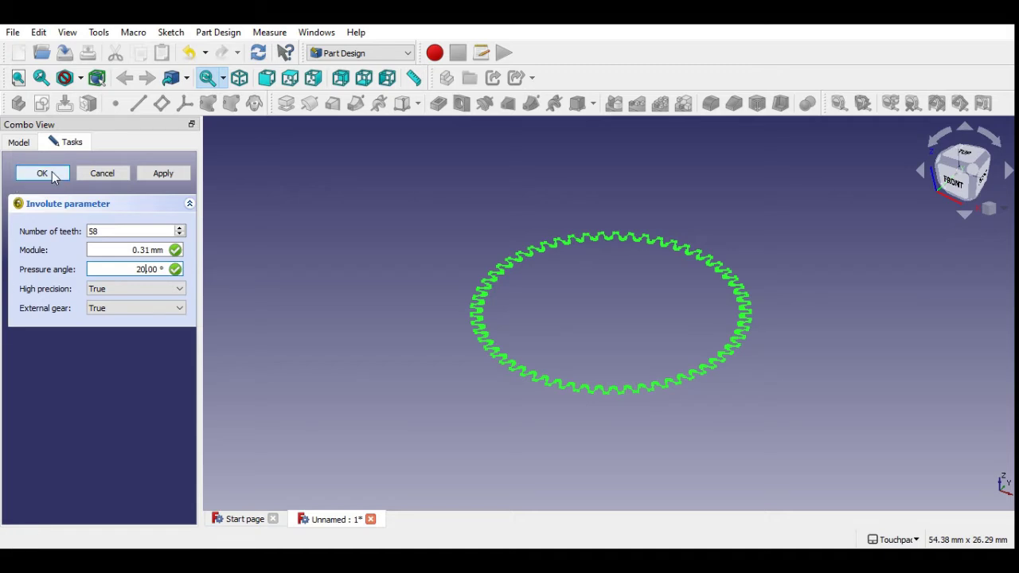
left_click(43, 173)
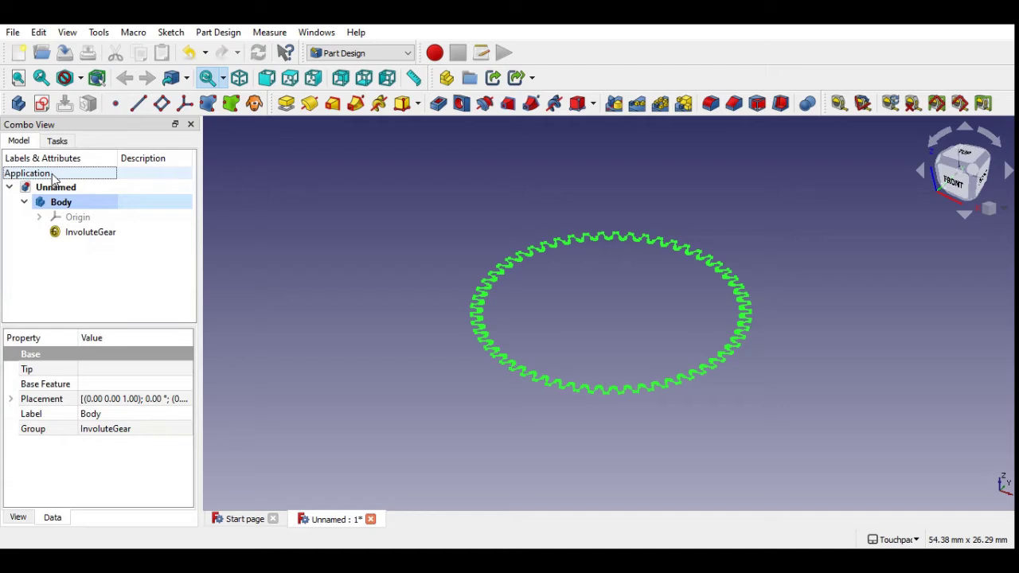
Pad the 58-tooth gear profile 1.45 mm thick and select the resulting gear disc
left_click(288, 132)
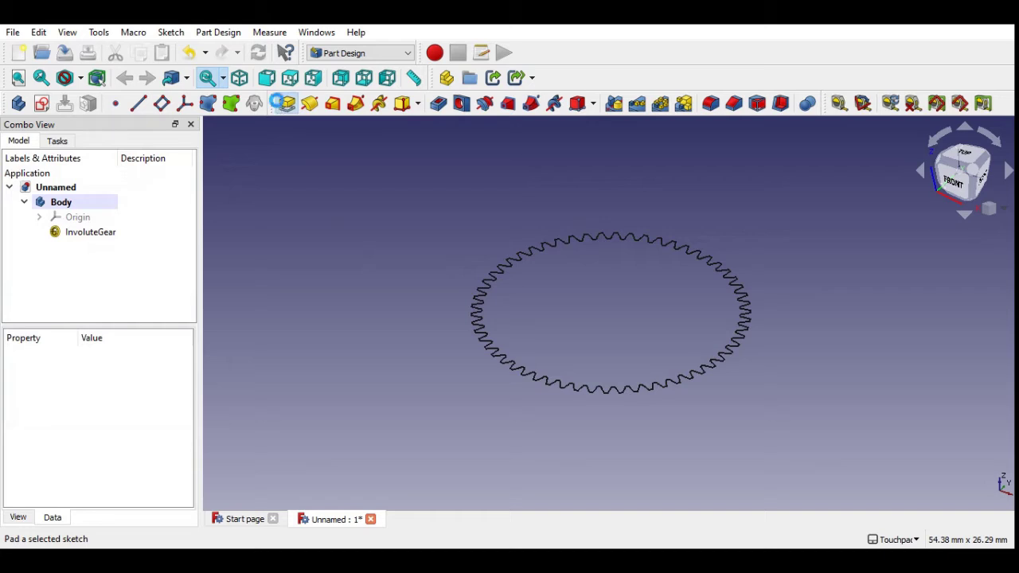
left_click(285, 103)
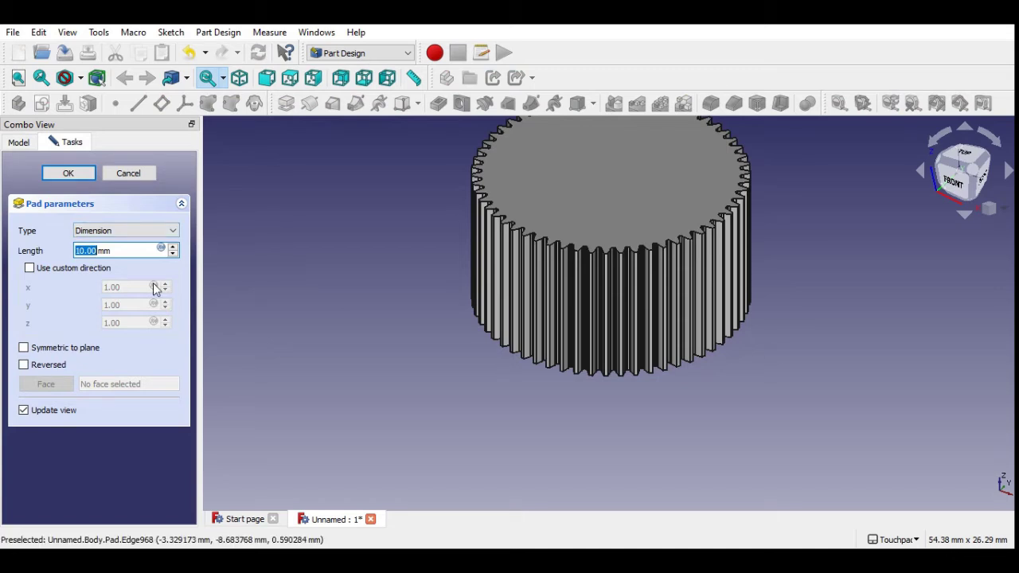
type("1.")
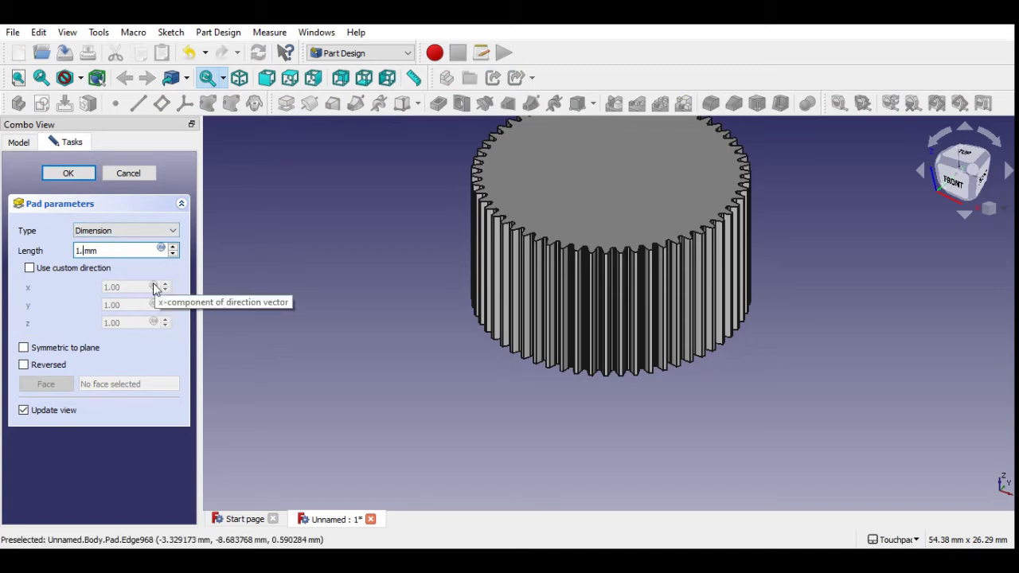
type("45")
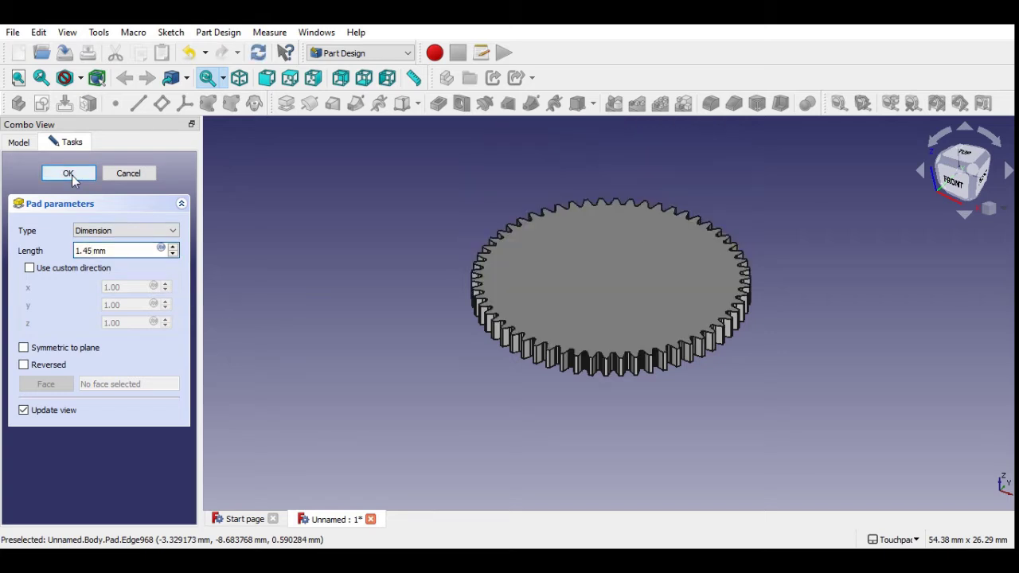
left_click(69, 174)
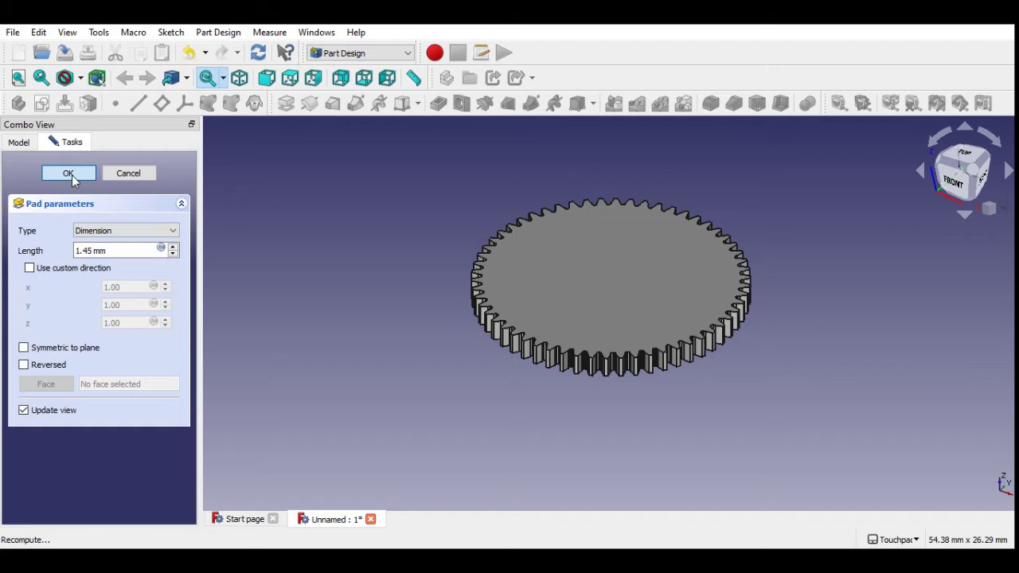
left_click(647, 278)
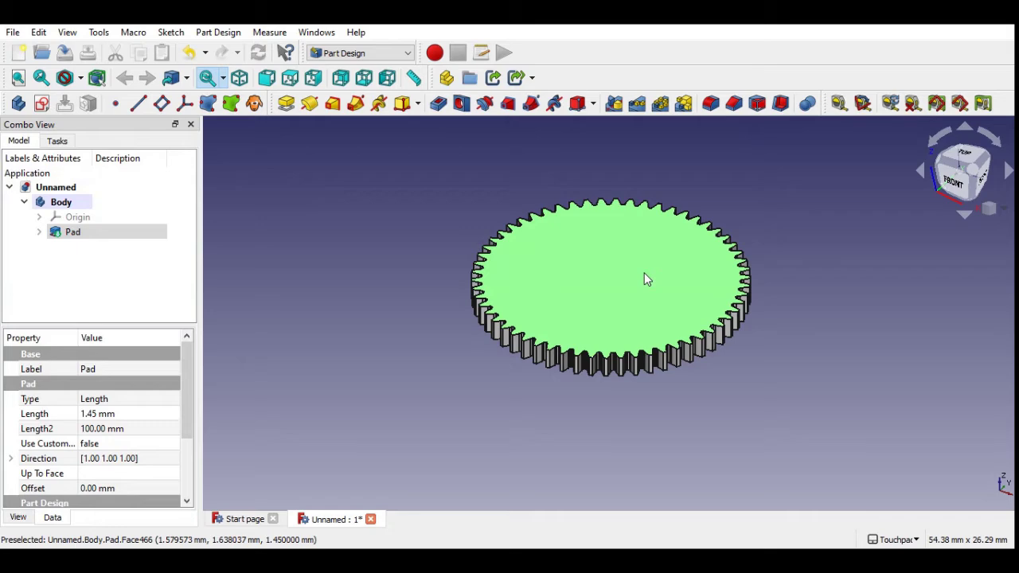
Add InvoluteGear001 with 17 teeth and module 7.5/17 (0.44 mm)
left_click(236, 33)
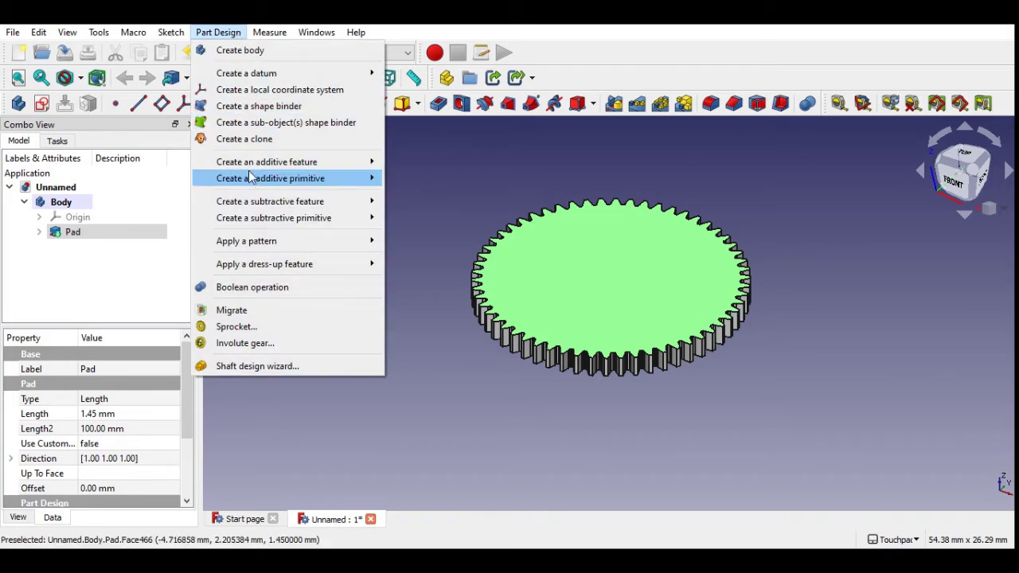
left_click(258, 343)
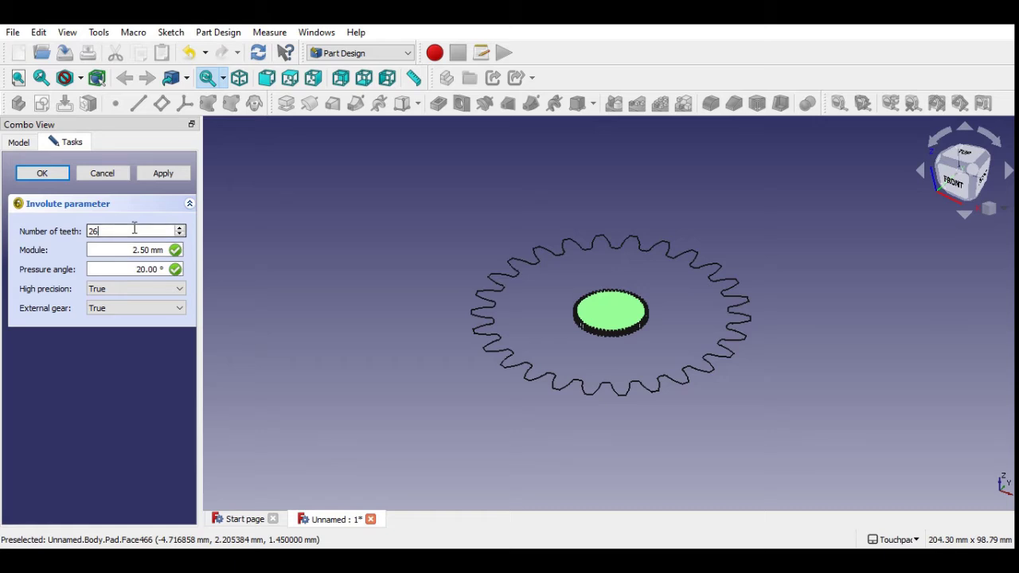
double_click(128, 230)
type("7")
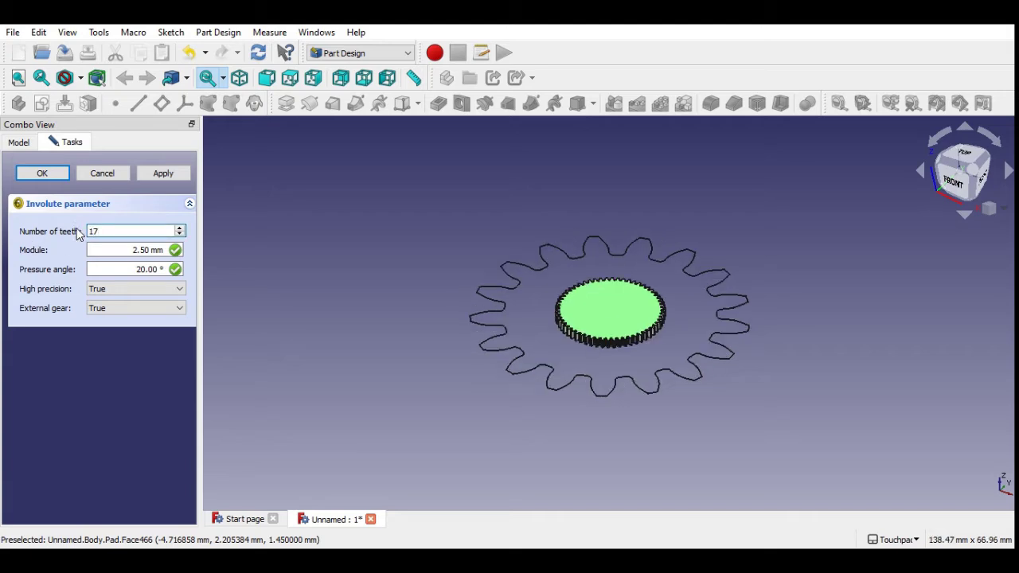
left_click(153, 250)
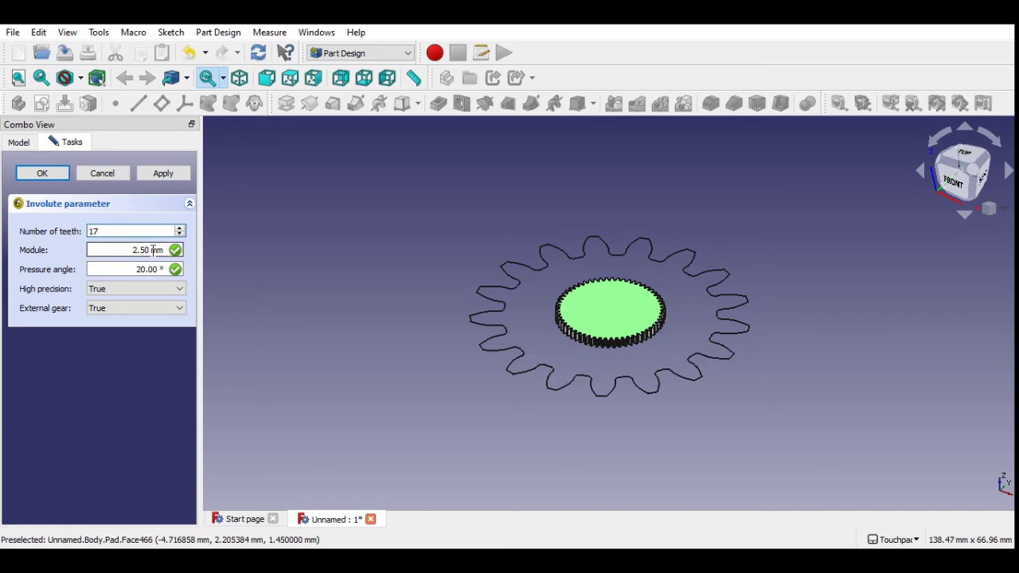
left_click_drag(153, 250, 114, 248)
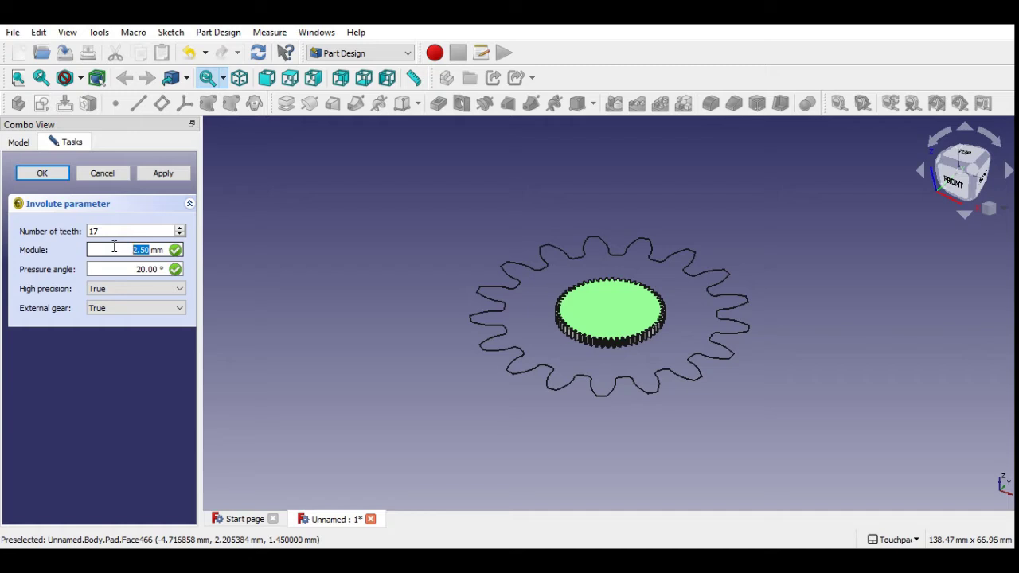
type("7.5/")
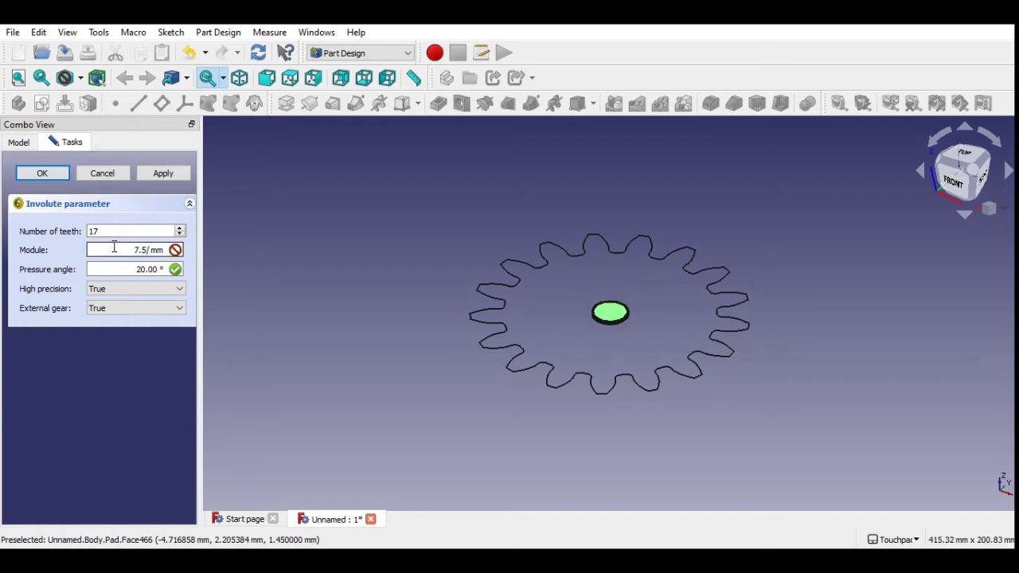
type("17")
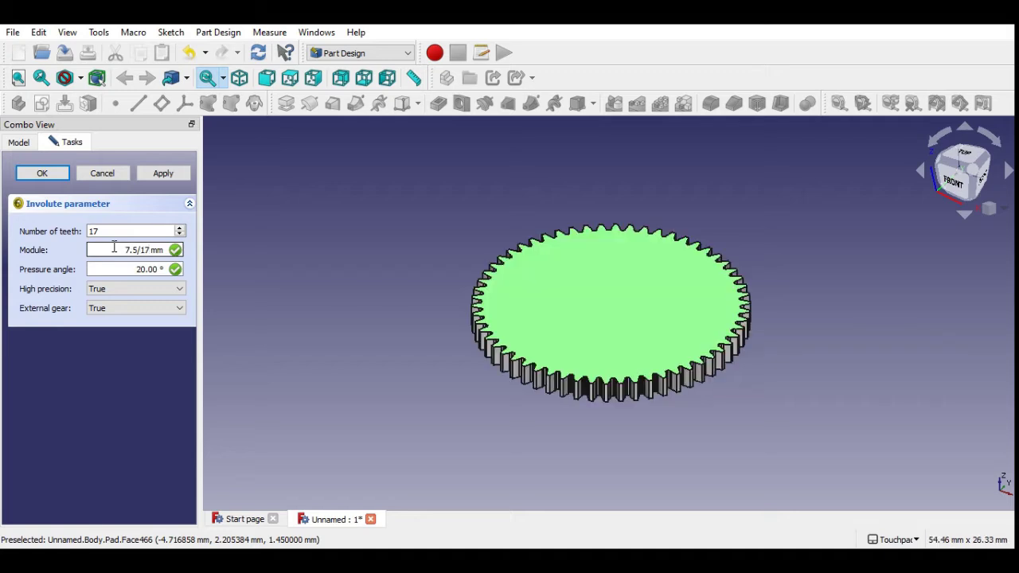
left_click(156, 270)
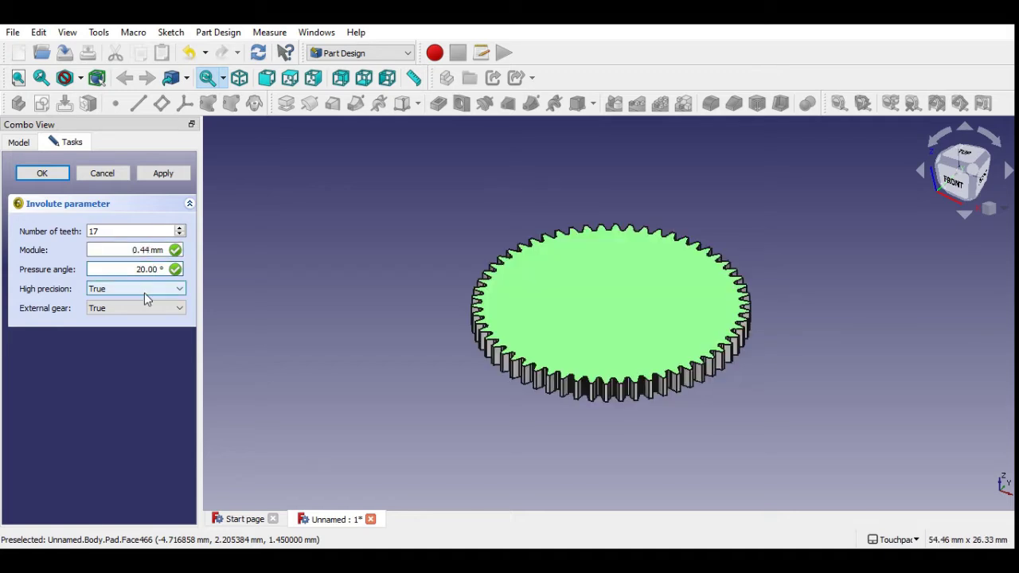
left_click(53, 171)
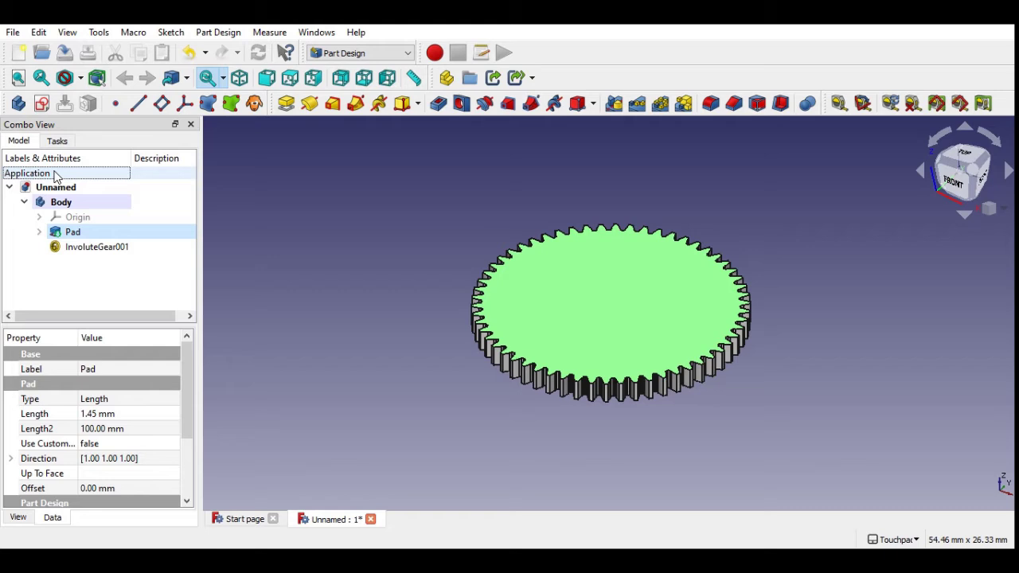
left_click(91, 247)
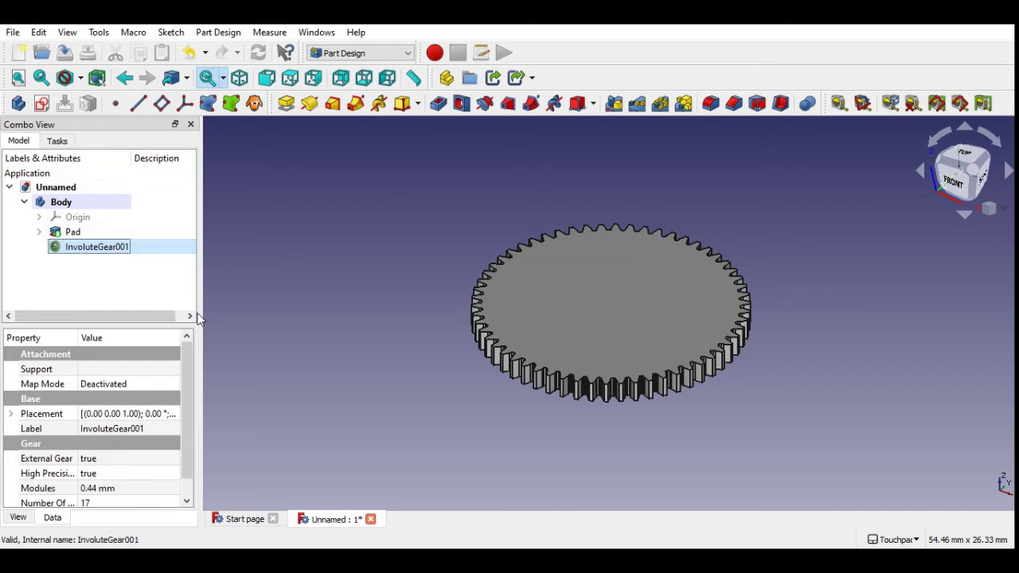
left_click(230, 310)
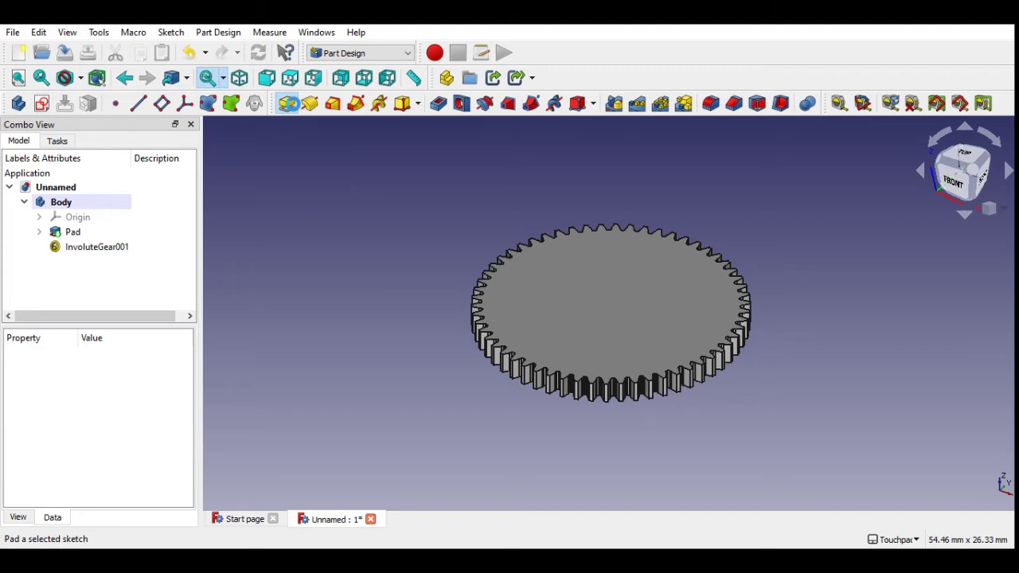
Pad the 17-tooth profile 5.05 mm so the pinion stands on the large gear
left_click(287, 104)
left_click(288, 103)
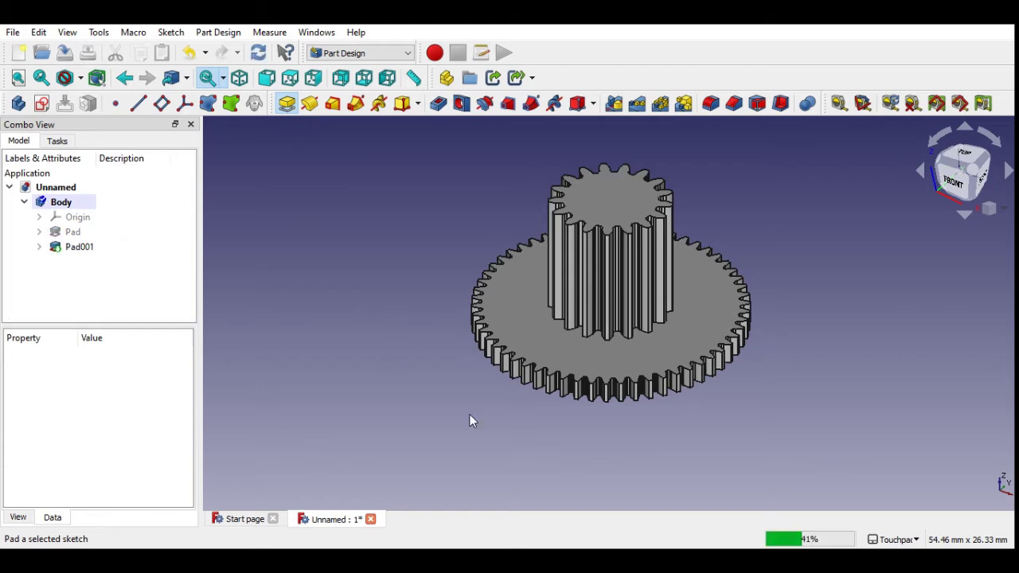
left_click(960, 160)
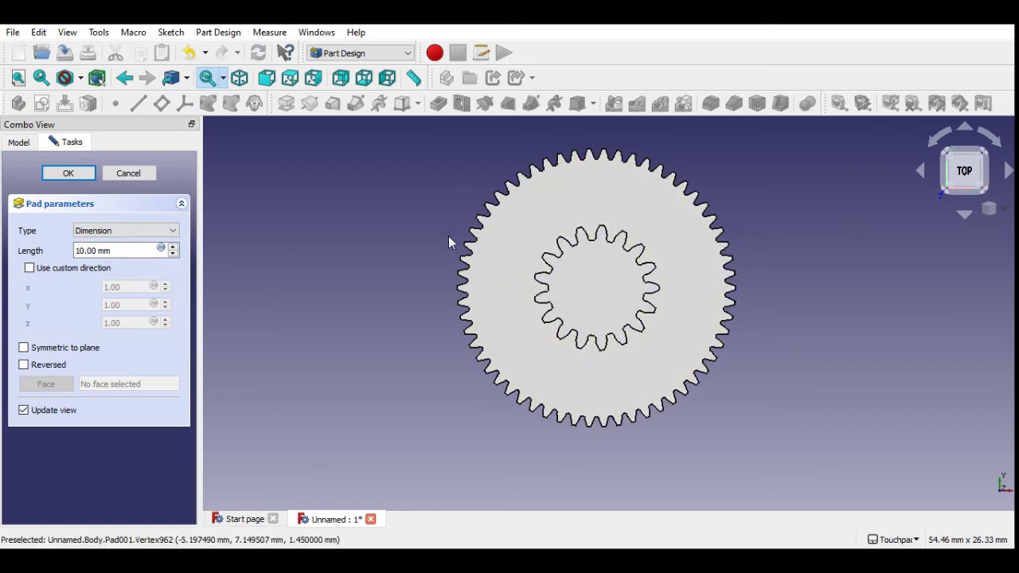
mouse_move(443, 354)
left_mouse_down("alt")
mouse_move(624, 287)
mouse_move(705, 289)
mouse_move(518, 303)
mouse_move(511, 289)
mouse_move(485, 282)
mouse_move(476, 307)
mouse_move(462, 296)
left_mouse_up("alt")
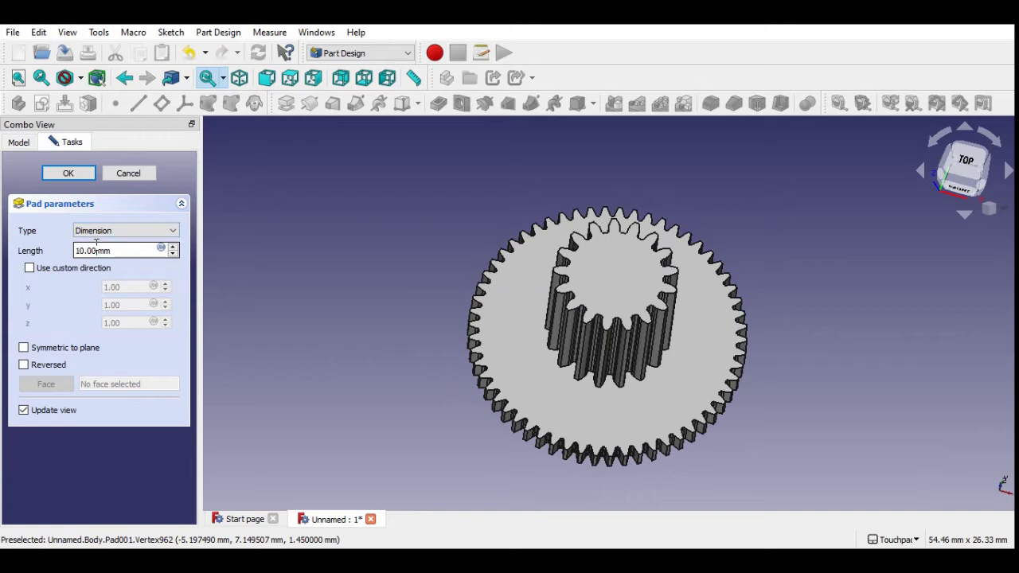
left_click_drag(97, 250, 45, 254)
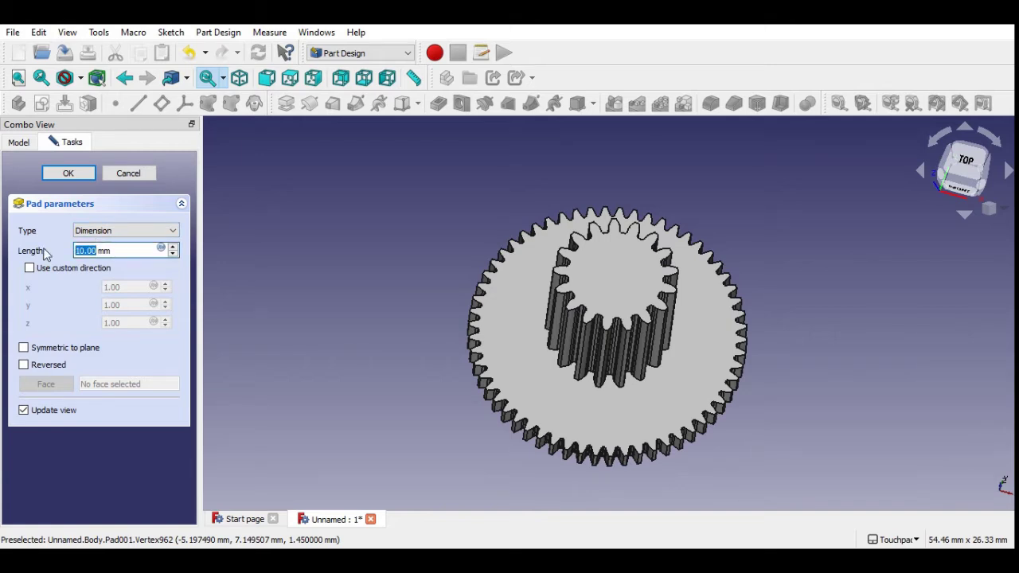
type("5.")
type("05")
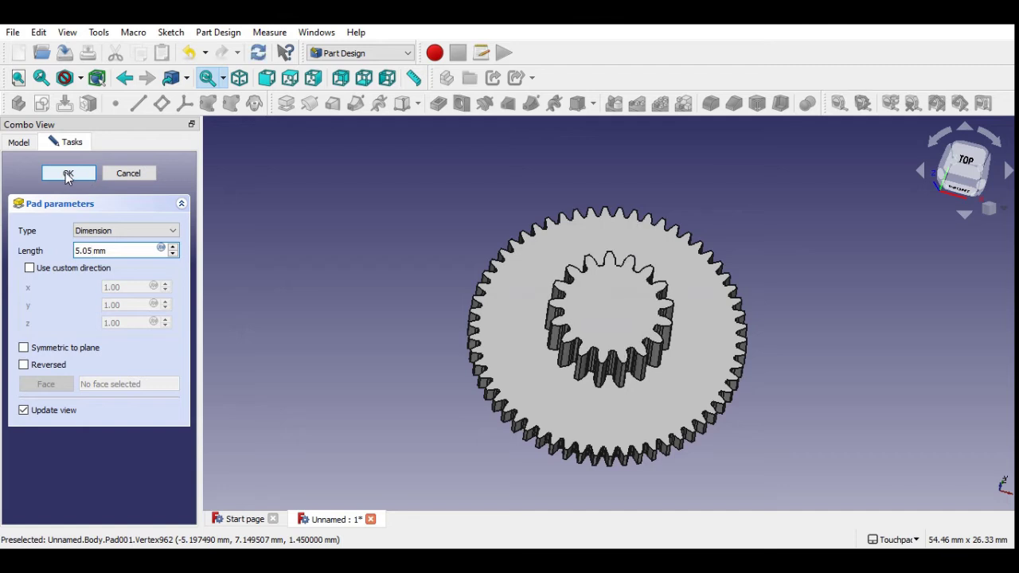
left_click(67, 173)
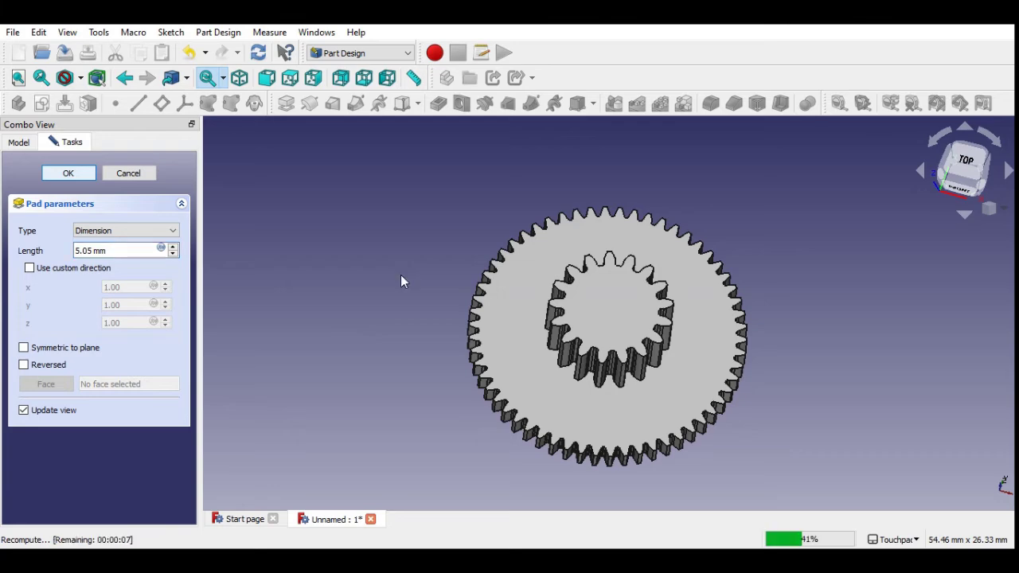
mouse_move(401, 280)
left_mouse_down("alt")
mouse_move(633, 295)
mouse_move(601, 313)
mouse_move(632, 310)
mouse_move(591, 310)
mouse_move(582, 288)
mouse_move(453, 307)
mouse_move(542, 323)
mouse_move(603, 316)
mouse_move(624, 337)
mouse_move(550, 303)
mouse_move(424, 283)
mouse_move(395, 318)
mouse_move(410, 295)
mouse_move(464, 273)
mouse_move(426, 300)
left_mouse_up("alt")
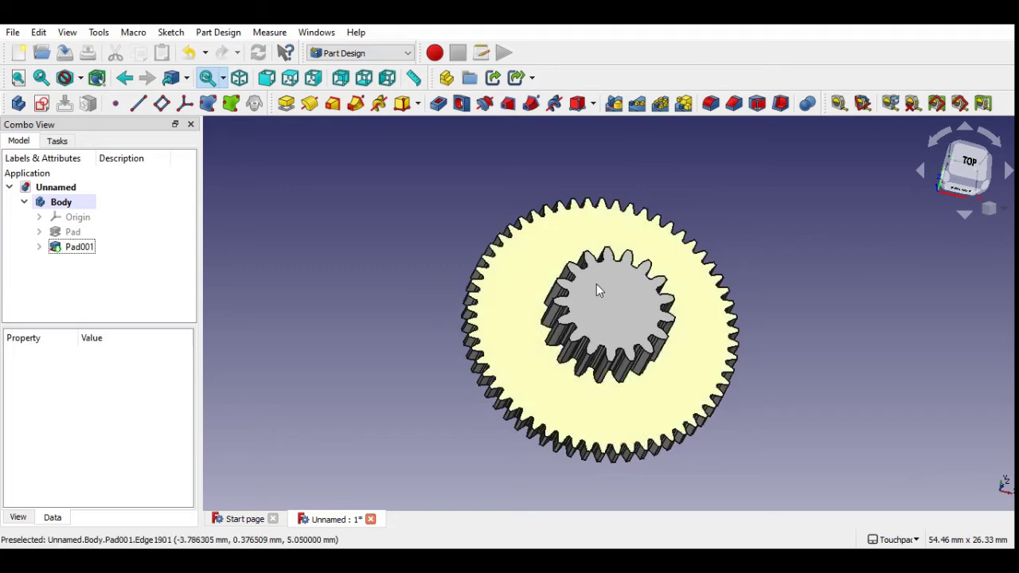
Sketch a circle on the pinion's top face and make its centre coincident with the origin
left_click(603, 320)
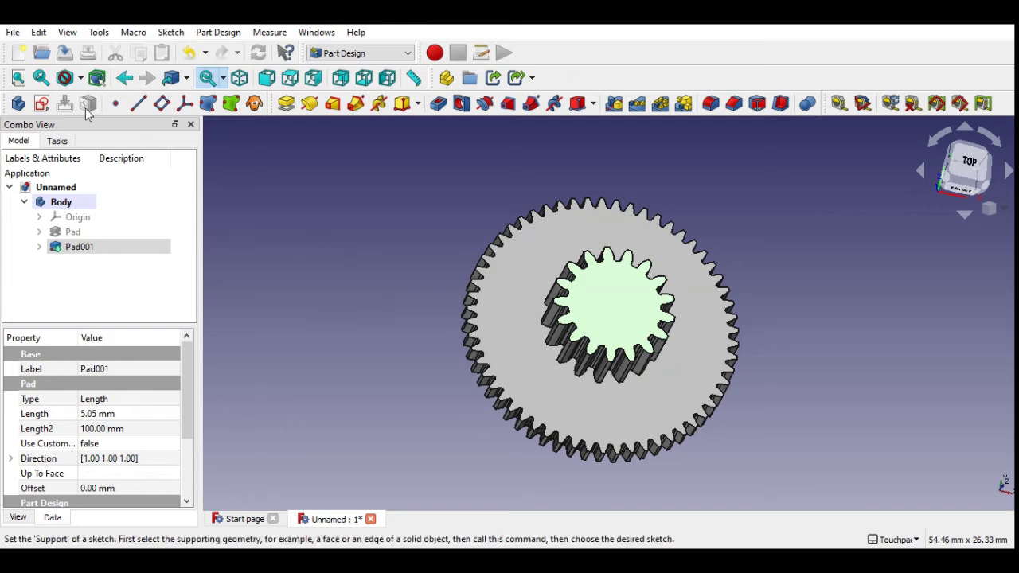
left_click(43, 104)
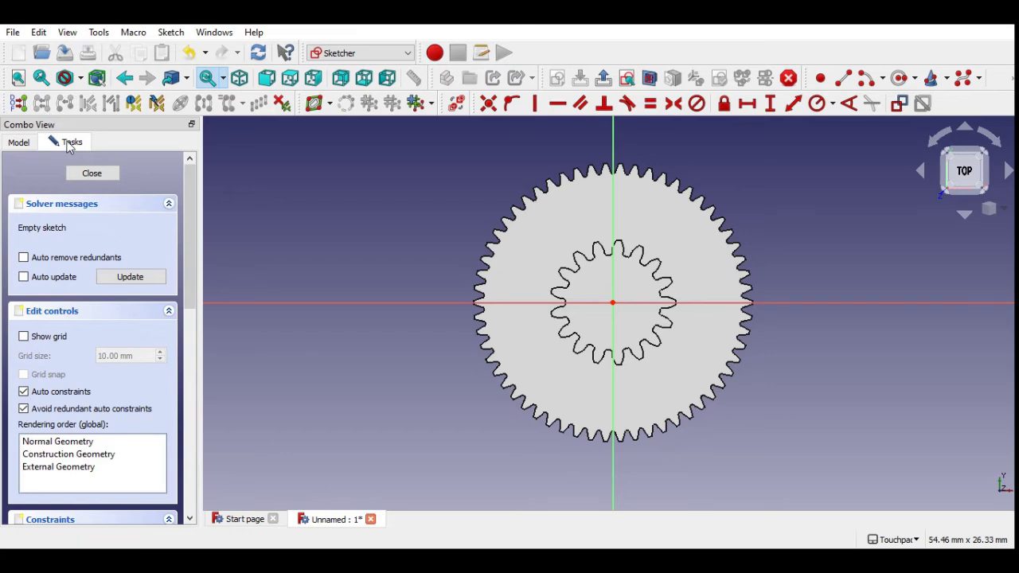
left_click(903, 80)
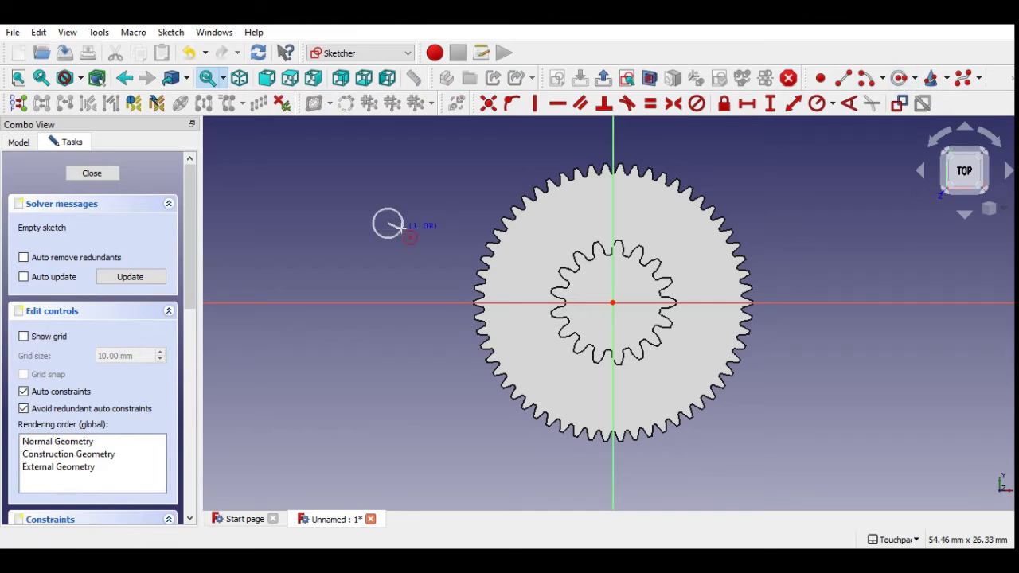
left_click(402, 227)
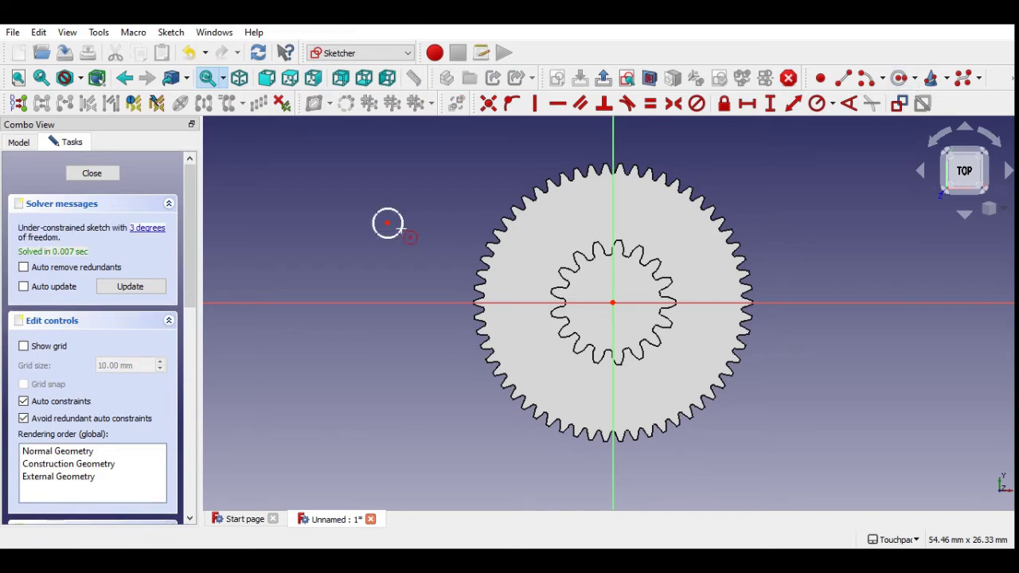
left_click(490, 104)
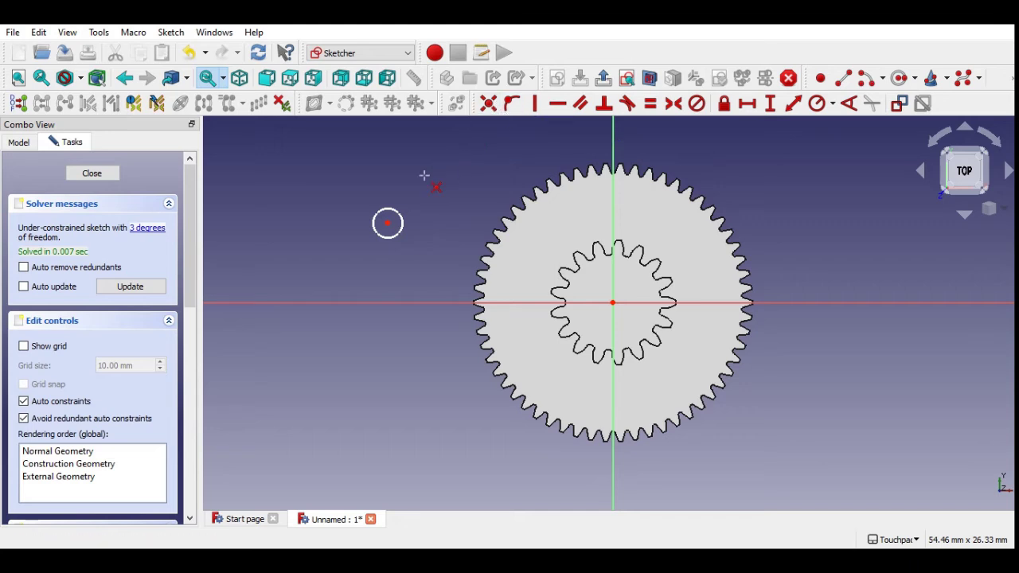
left_click(388, 224)
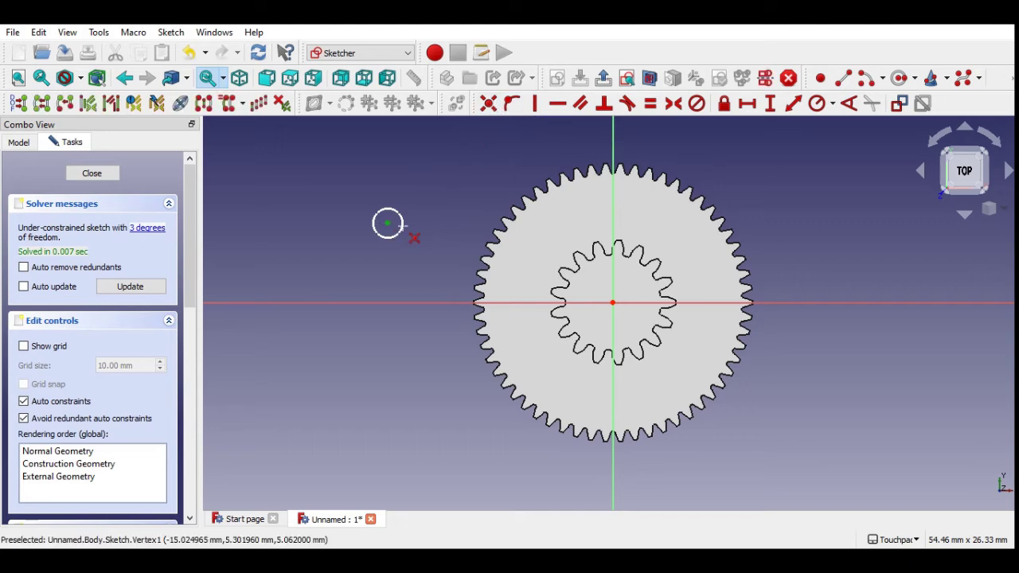
left_click(613, 302)
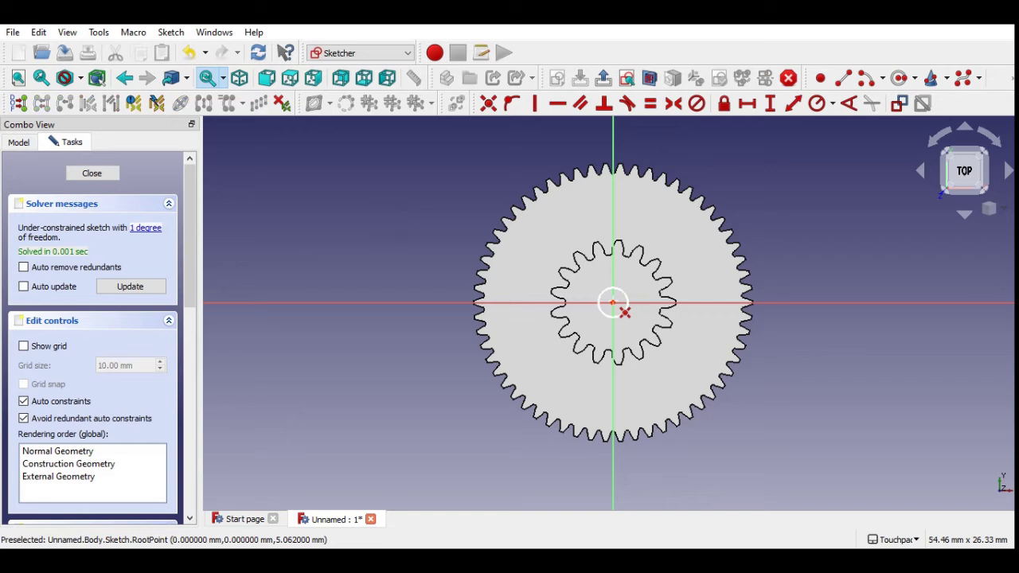
Constrain the circle's diameter to 3 mm and close the sketch
left_click(834, 105)
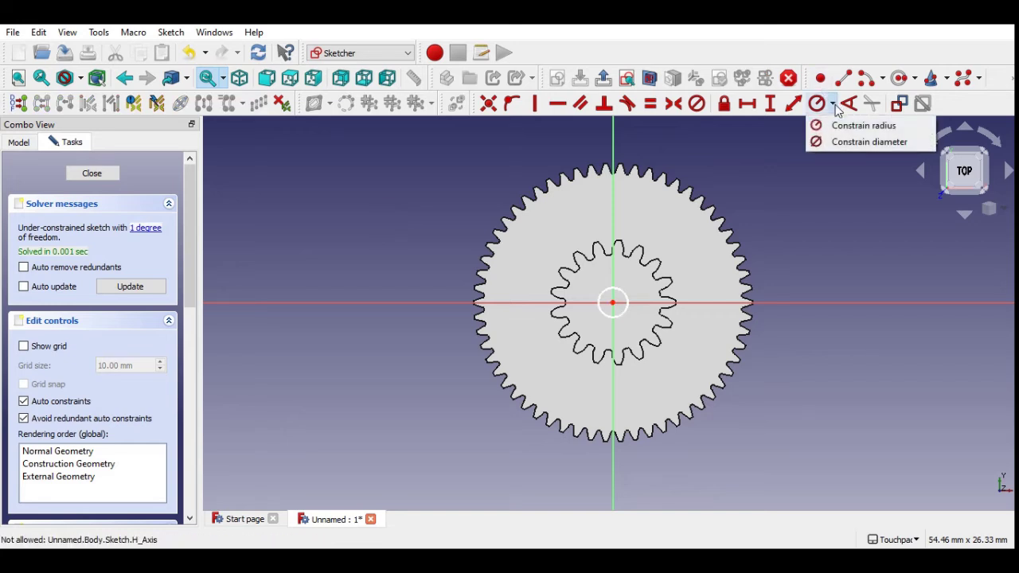
left_click(868, 142)
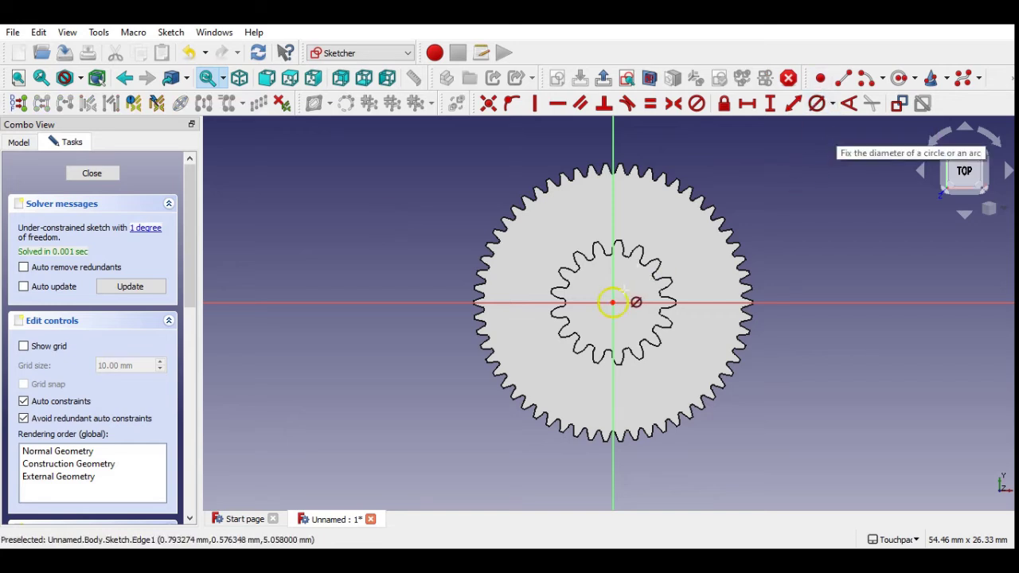
left_click(623, 294)
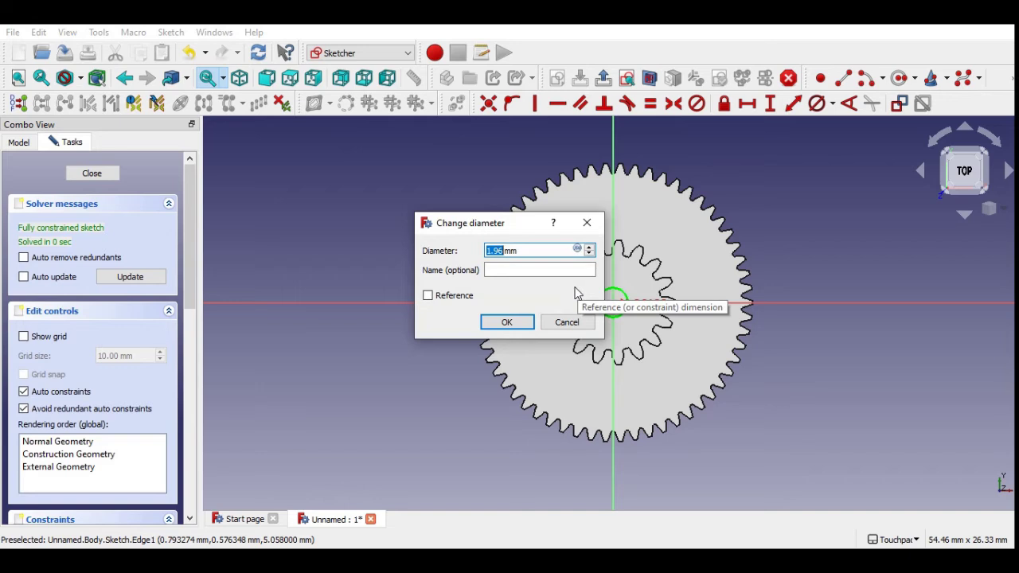
type("2.")
type("9")
type("5")
key("BackSpace")
key("BackSpace")
key("BackSpace")
key("BackSpace")
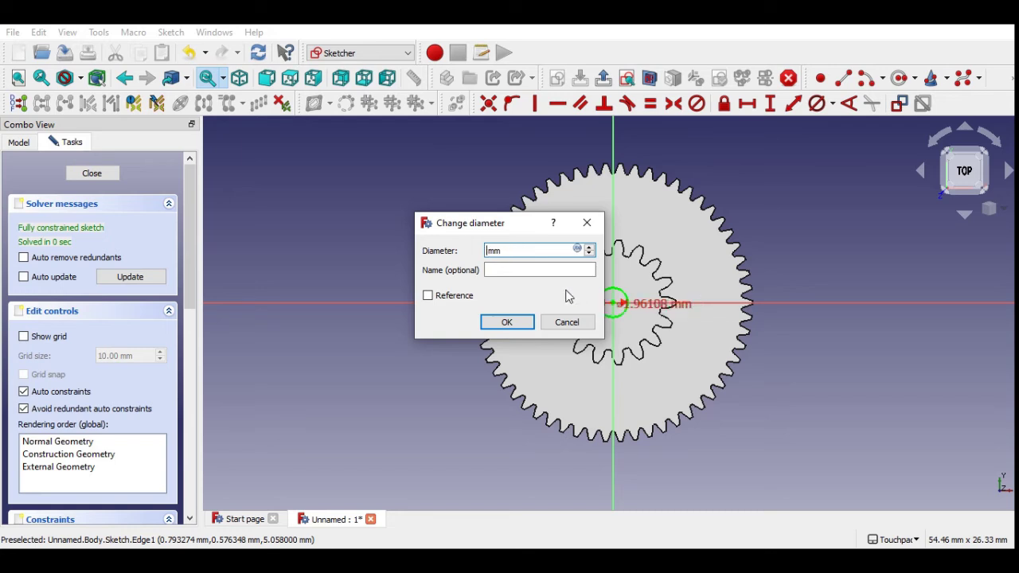
type("3")
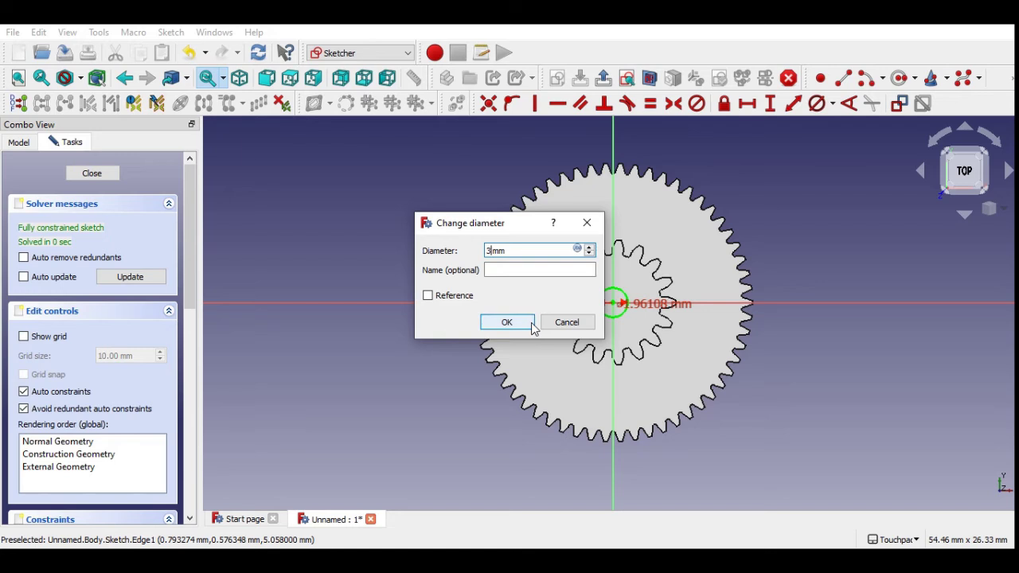
left_click(532, 326)
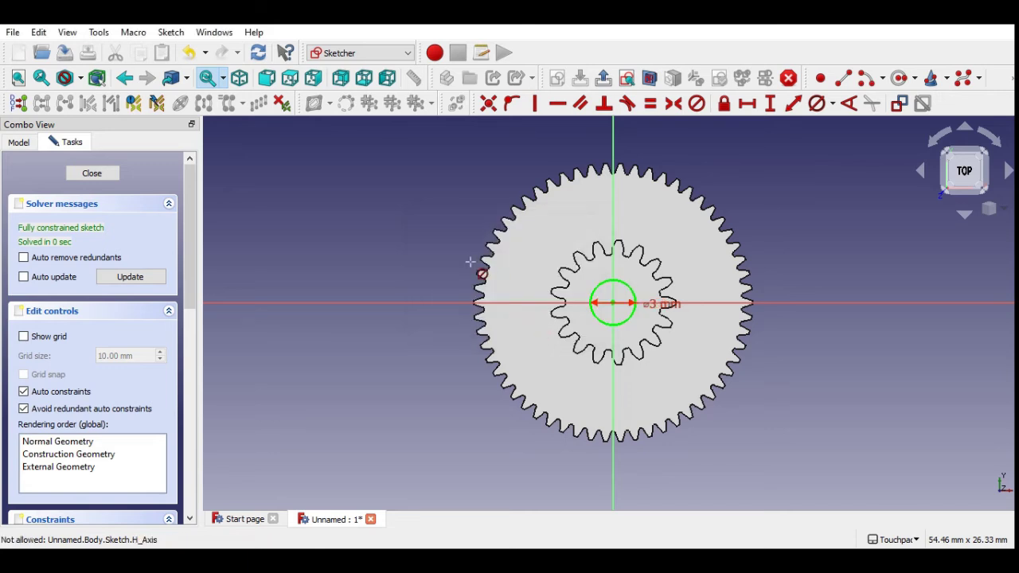
left_click(108, 173)
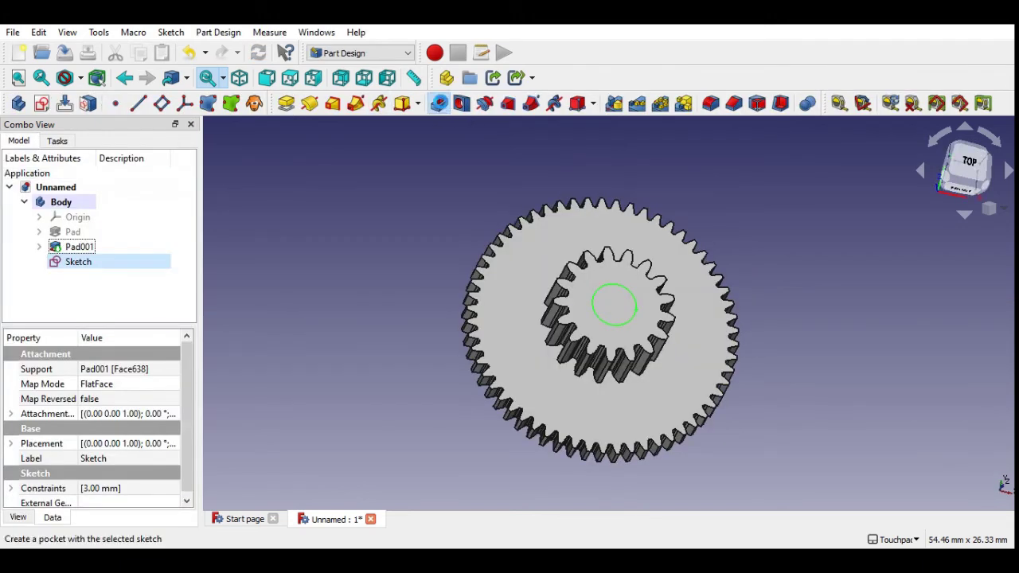
Pocket the 3 mm circle with type Through all and orbit to check the bore
left_click(439, 104)
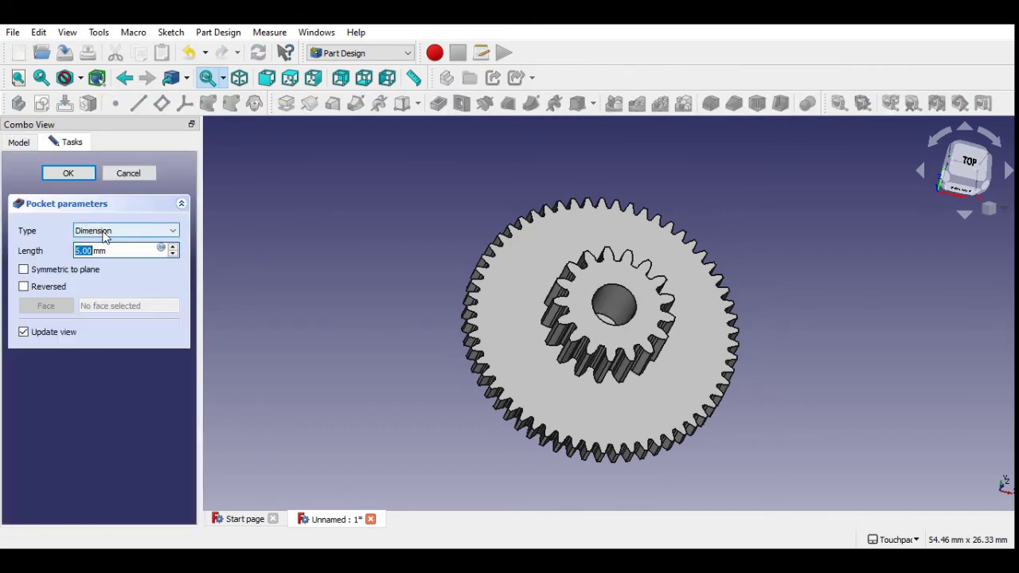
left_click(103, 231)
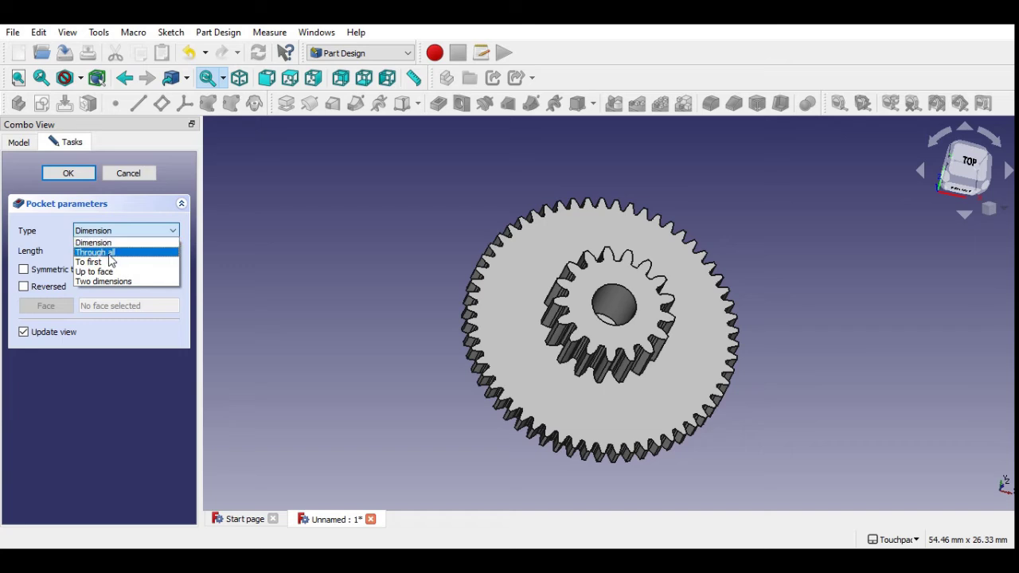
key("Escape")
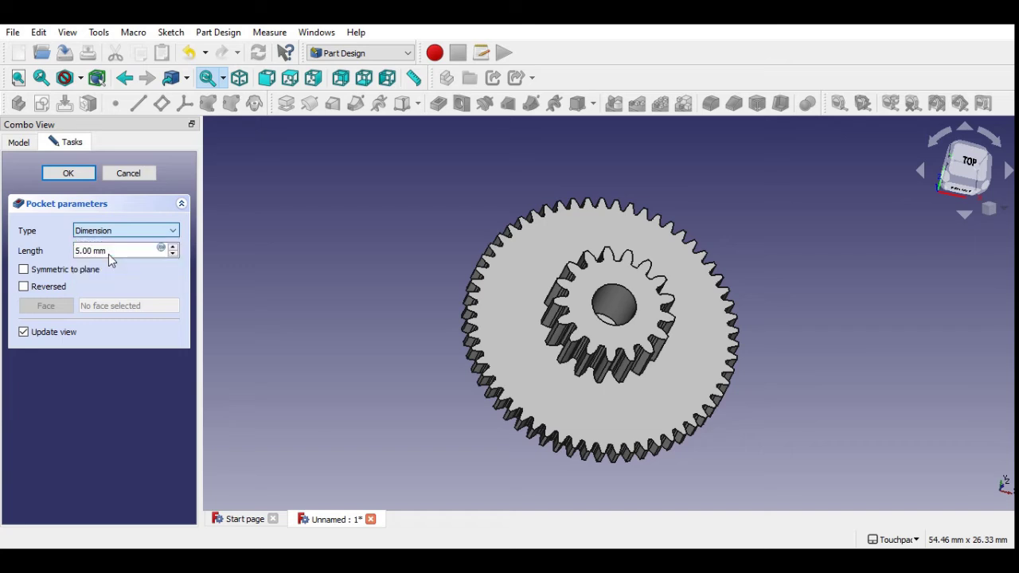
key("Down")
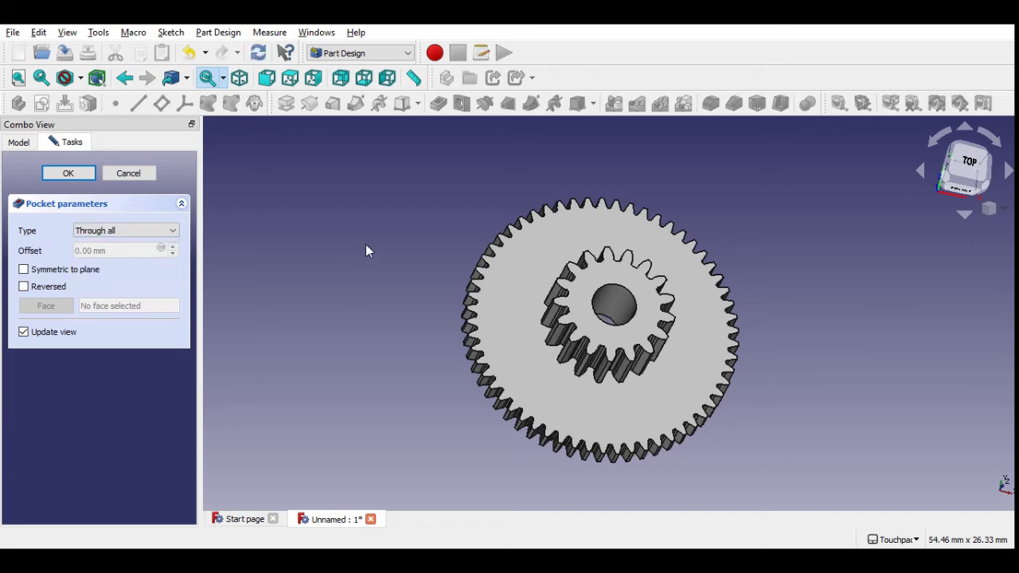
mouse_move(365, 245)
middle_mouse_down()
mouse_move(540, 293)
mouse_move(622, 271)
mouse_move(514, 303)
mouse_move(337, 273)
mouse_move(359, 232)
mouse_move(396, 271)
mouse_move(339, 259)
middle_mouse_up()
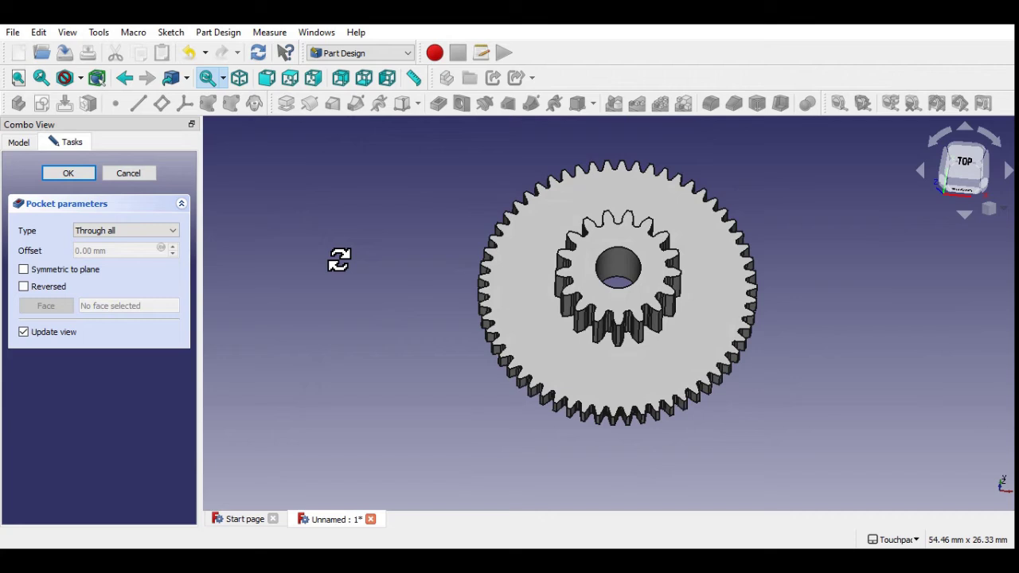
middle_click_drag(338, 259, 350, 267)
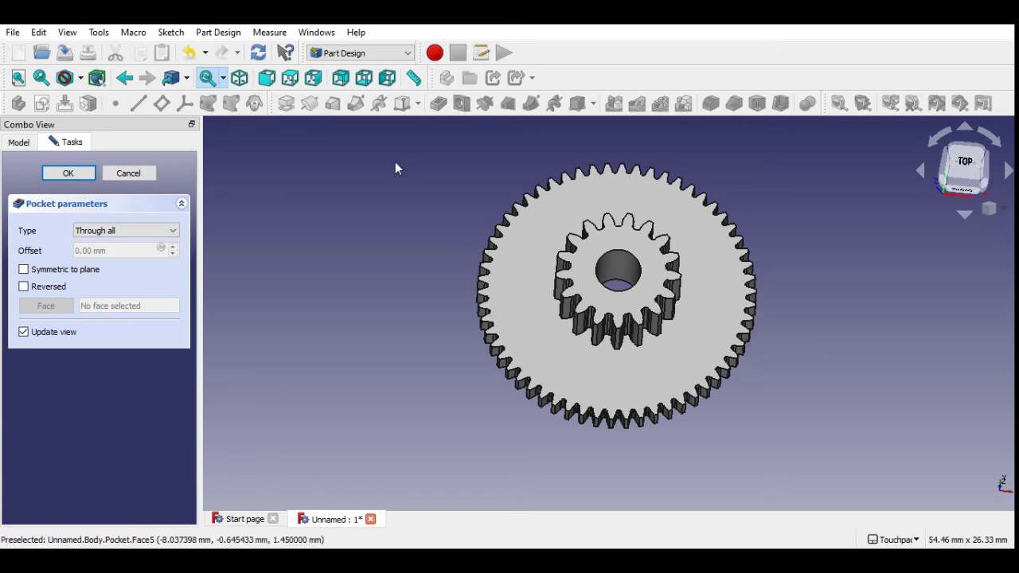
Select the entire double-gear model with Ctrl+A in preparation for export
left_click(18, 33)
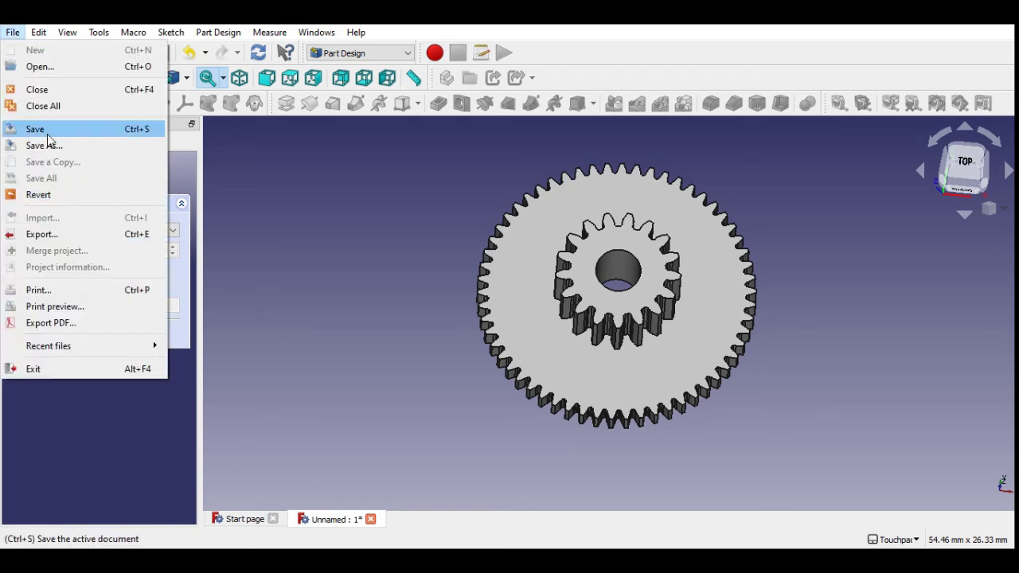
left_click(265, 203)
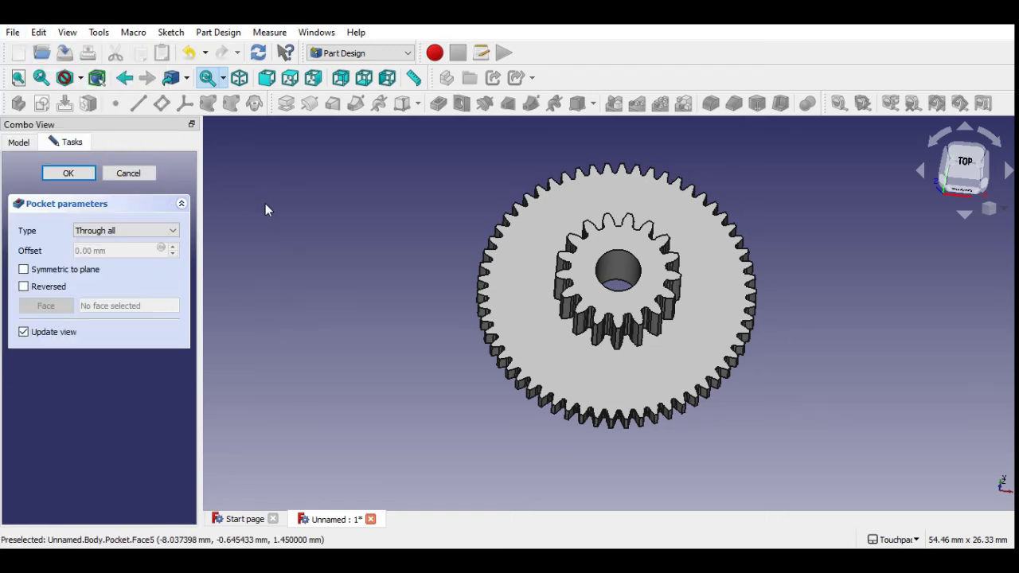
key("ctrl+a")
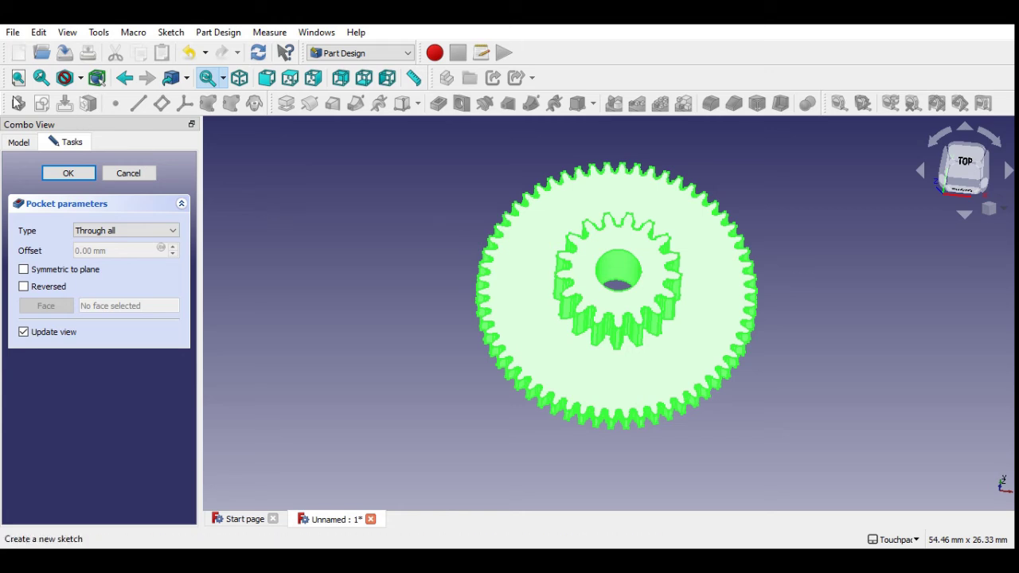
left_click(13, 31)
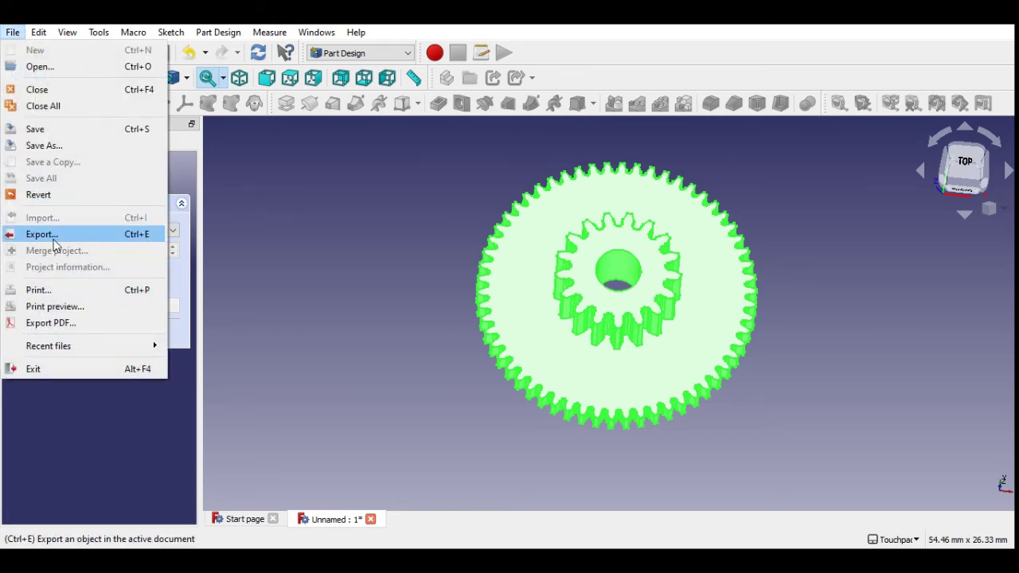